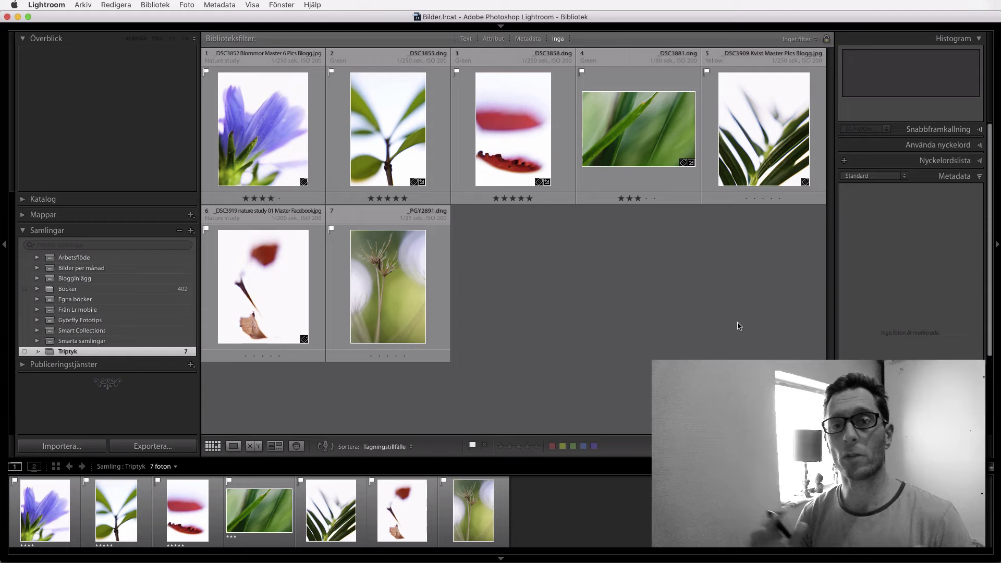
# - Browse the Triptyk grid by selecting the blue flower and red petal photos, then clear the selection
pyautogui.click(253, 121)
pyautogui.click(527, 135)
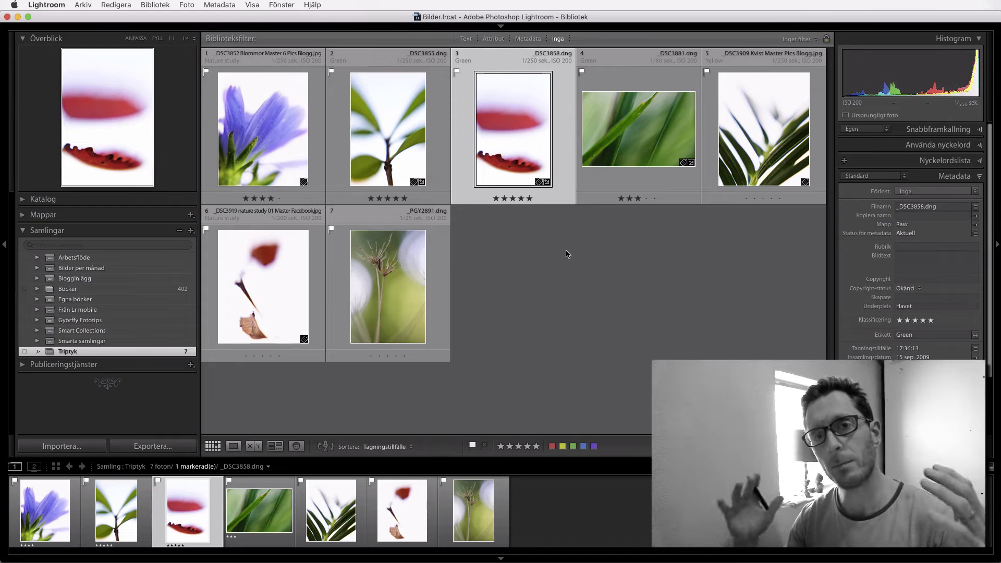
pyautogui.click(688, 347)
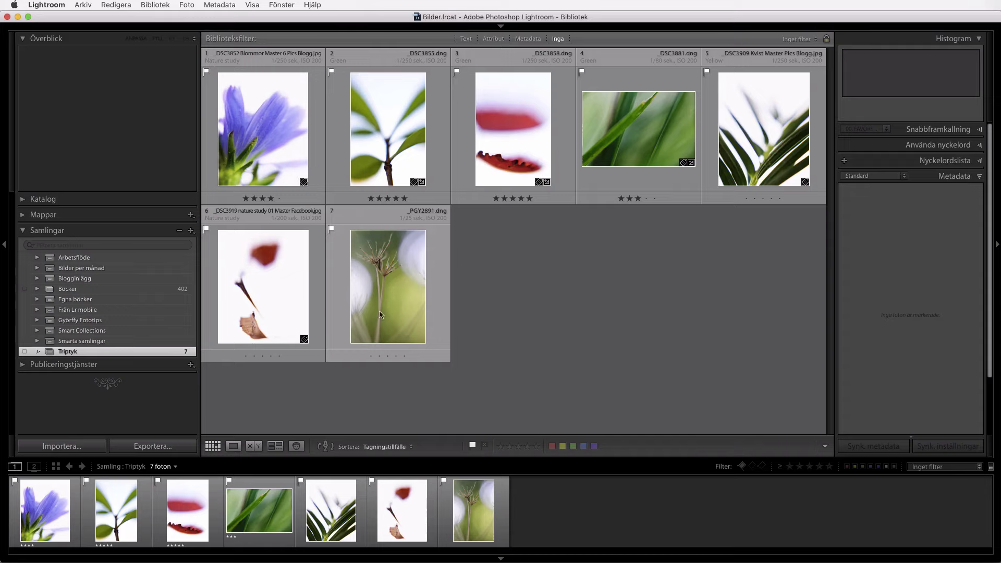
pyautogui.moveTo(116, 510)
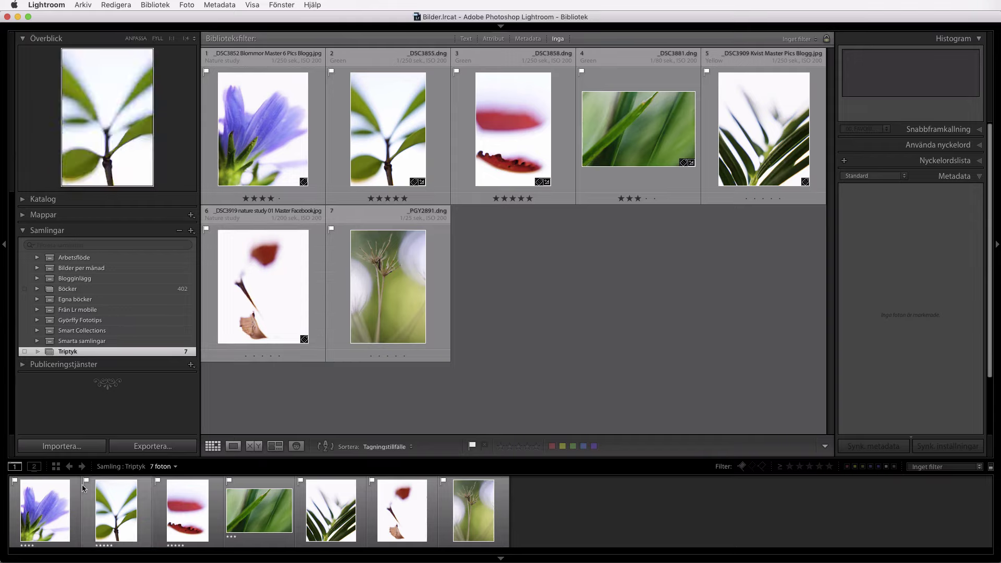
pyautogui.click(252, 157)
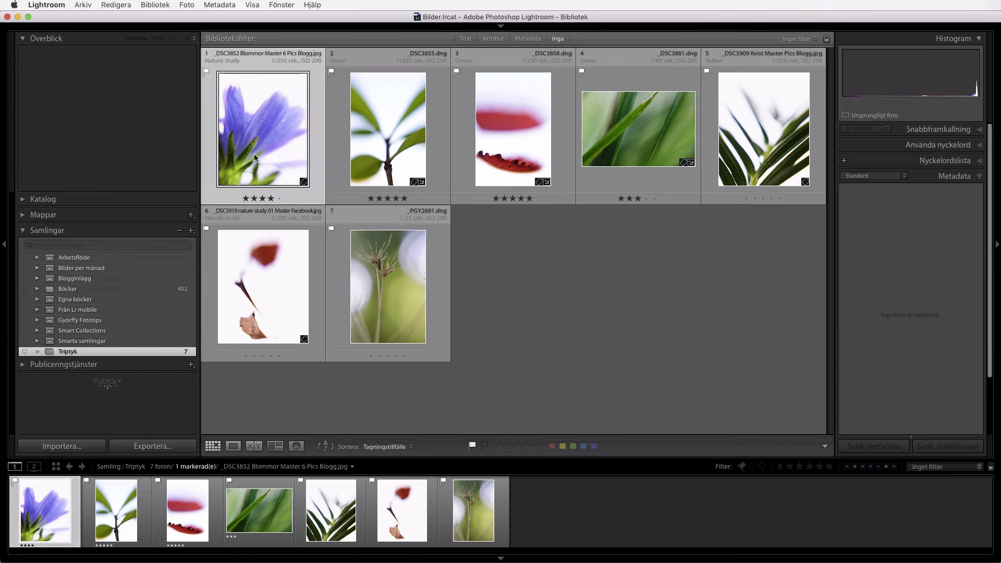
# - Toggle grid cell info, deselect all photos and switch to the Print module
pyautogui.click(501, 26)
pyautogui.press('j')
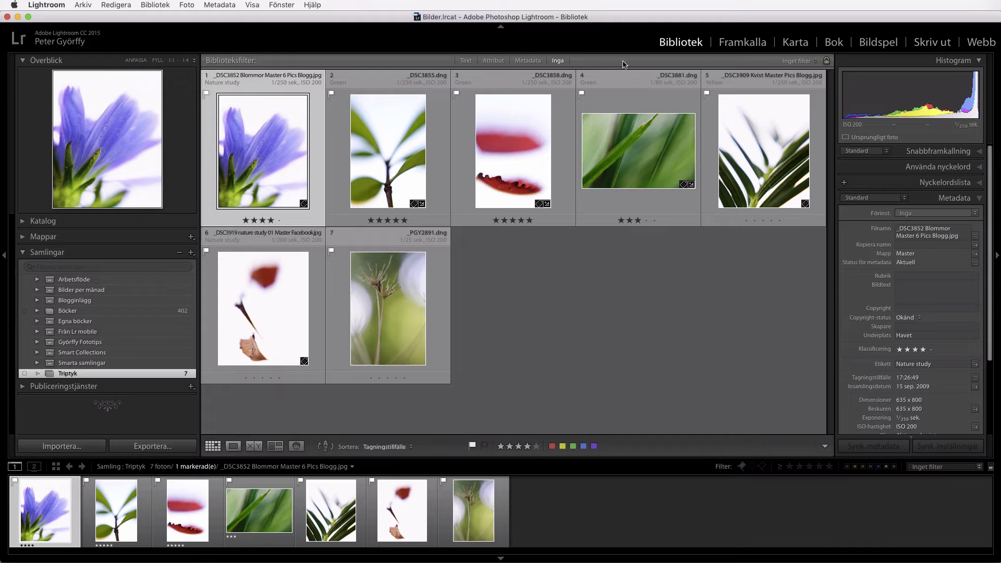
pyautogui.click(500, 27)
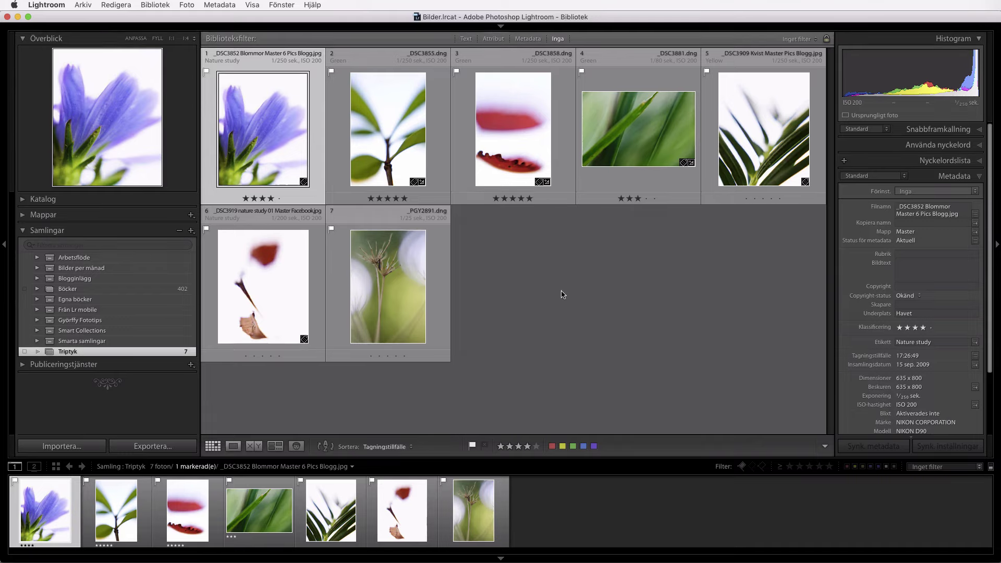
pyautogui.click(571, 300)
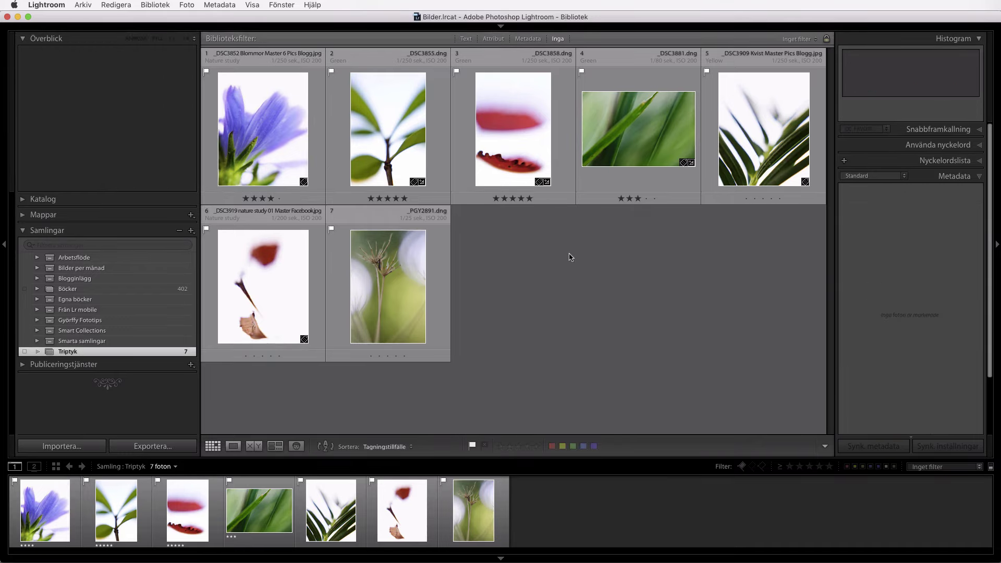
pyautogui.press('super+p')
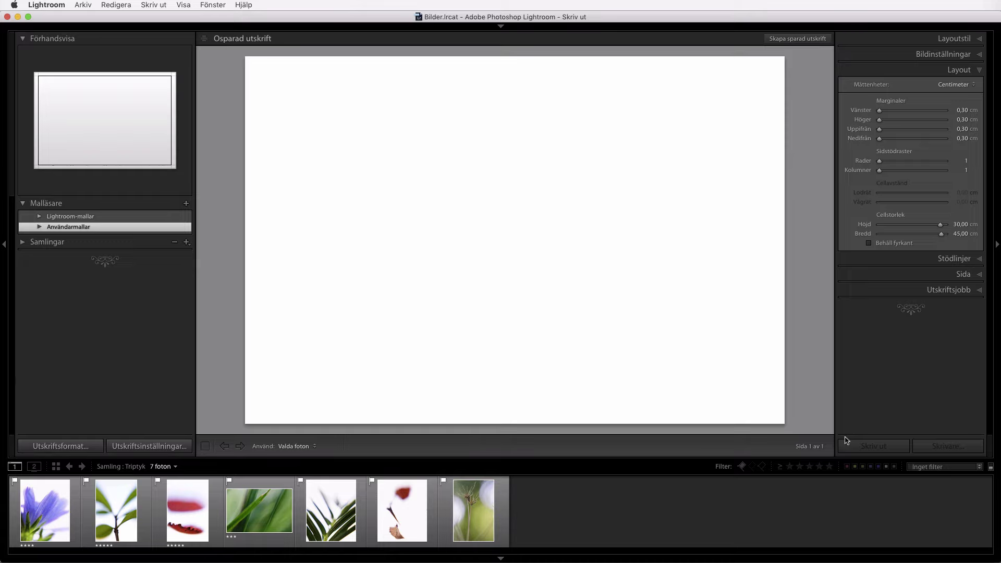
pyautogui.click(66, 448)
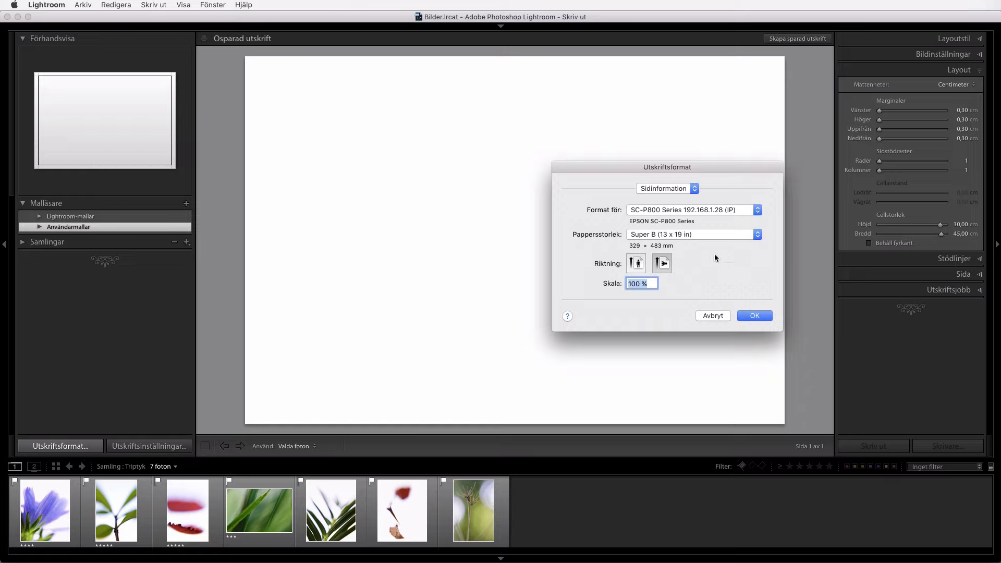
pyautogui.moveTo(705, 168); pyautogui.dragTo(640, 152)
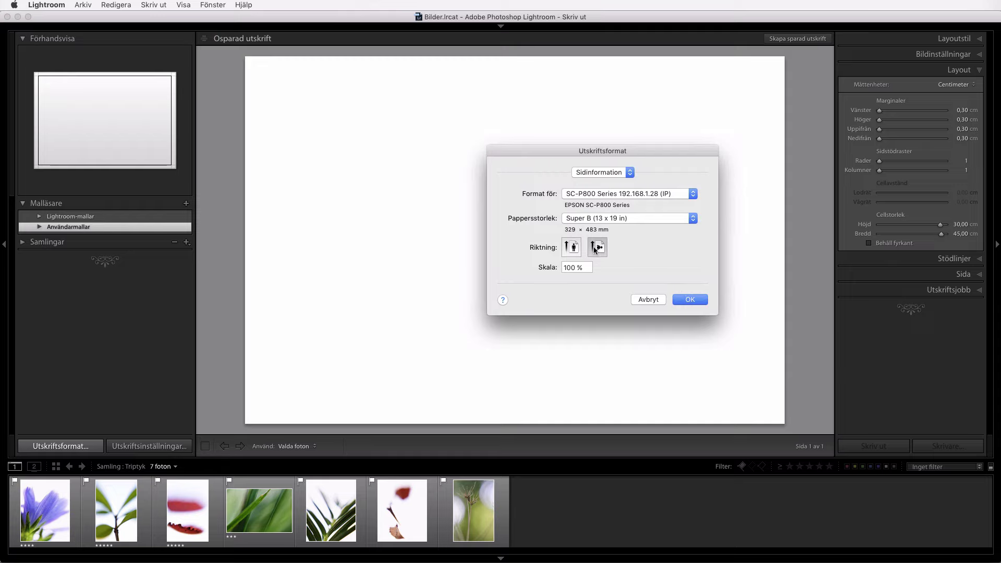
pyautogui.click(634, 218)
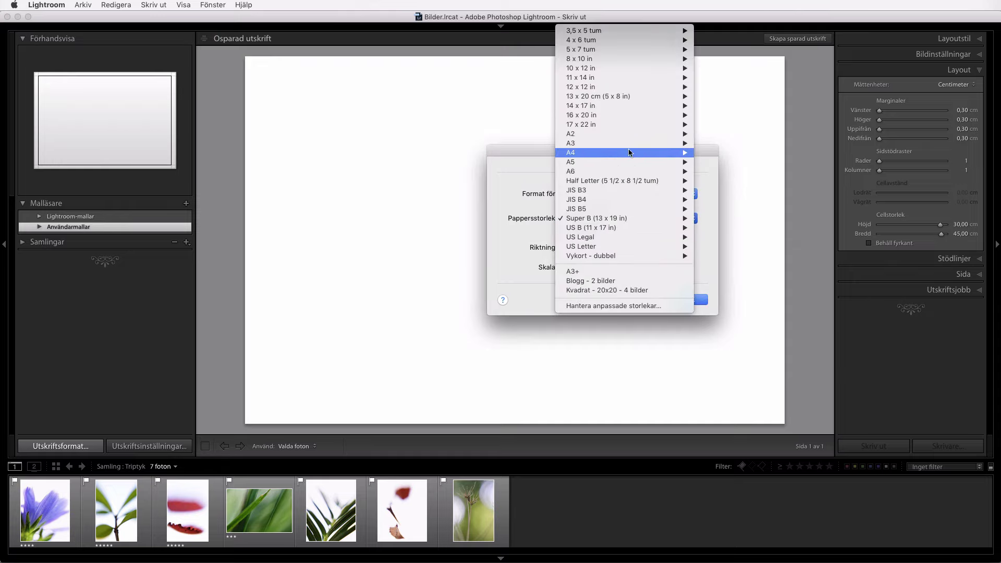
pyautogui.moveTo(610, 153)
pyautogui.click(540, 297)
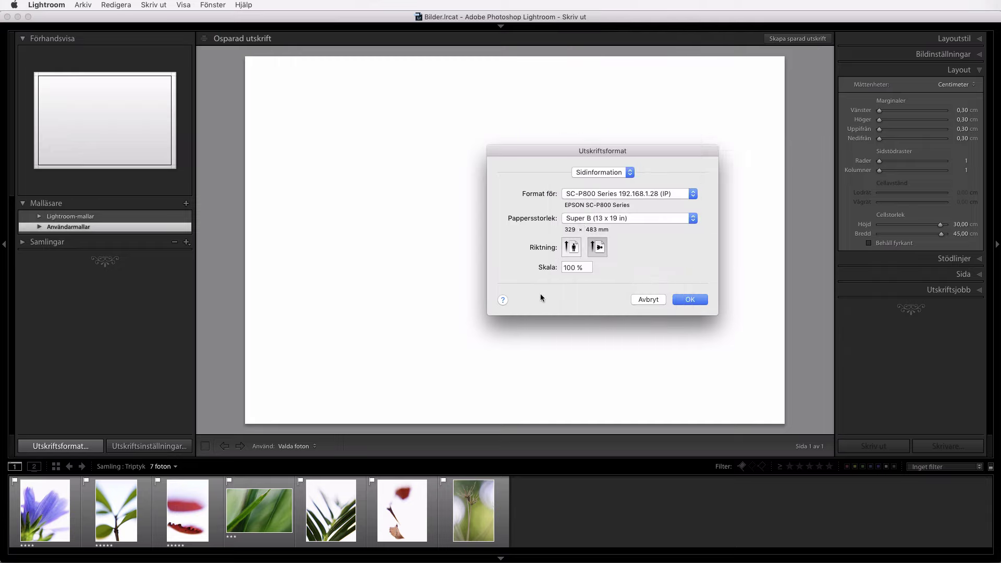
pyautogui.click(694, 301)
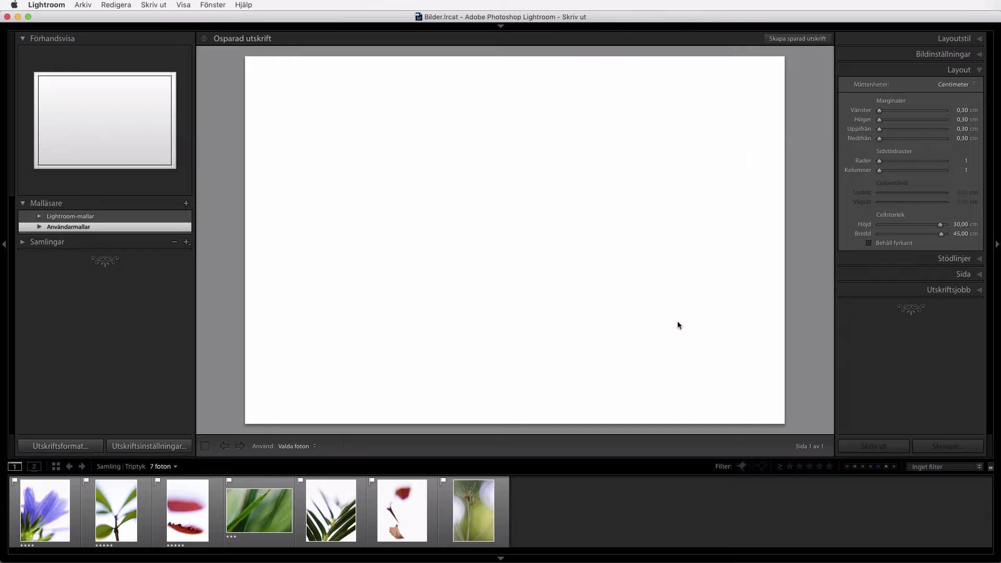
# - Place the blue flower photo on the page and expand the Layout Style, Image Settings and Layout panels
pyautogui.click(39, 519)
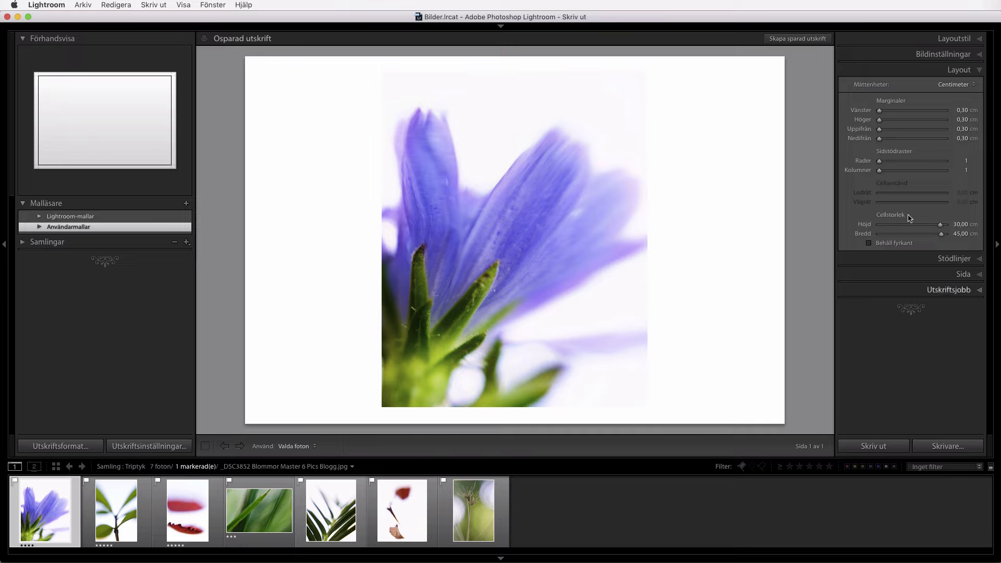
pyautogui.click(936, 42)
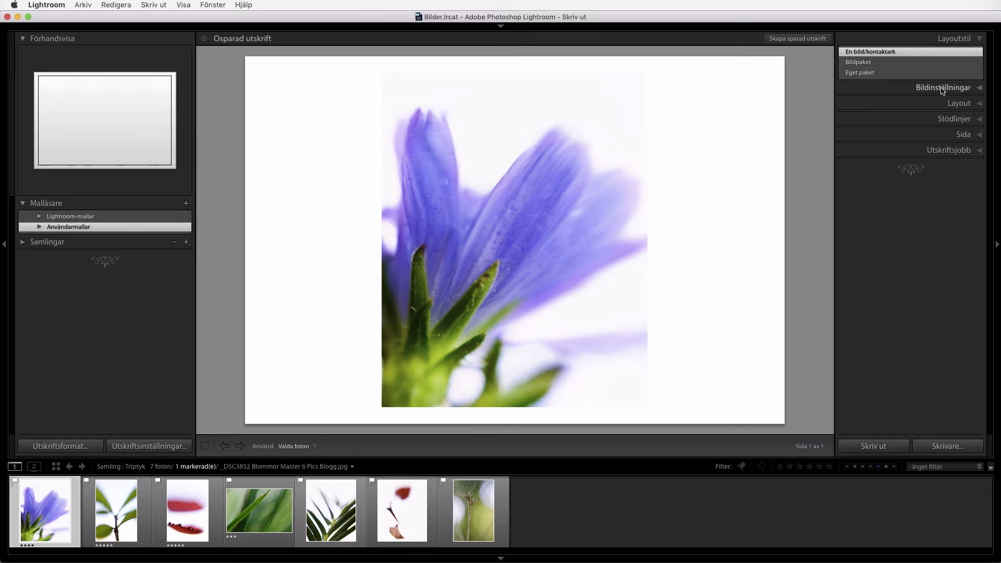
pyautogui.click(916, 91)
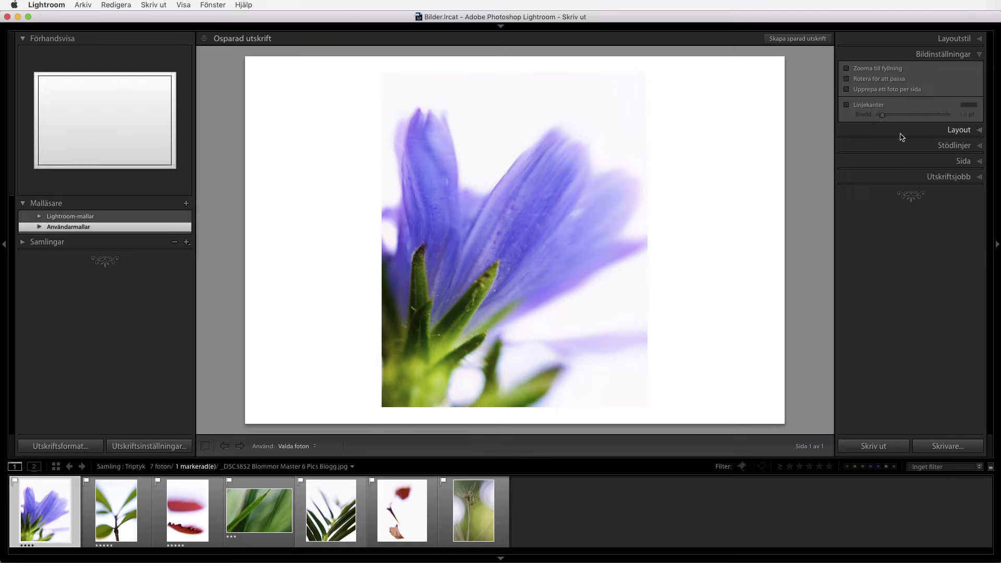
pyautogui.click(950, 131)
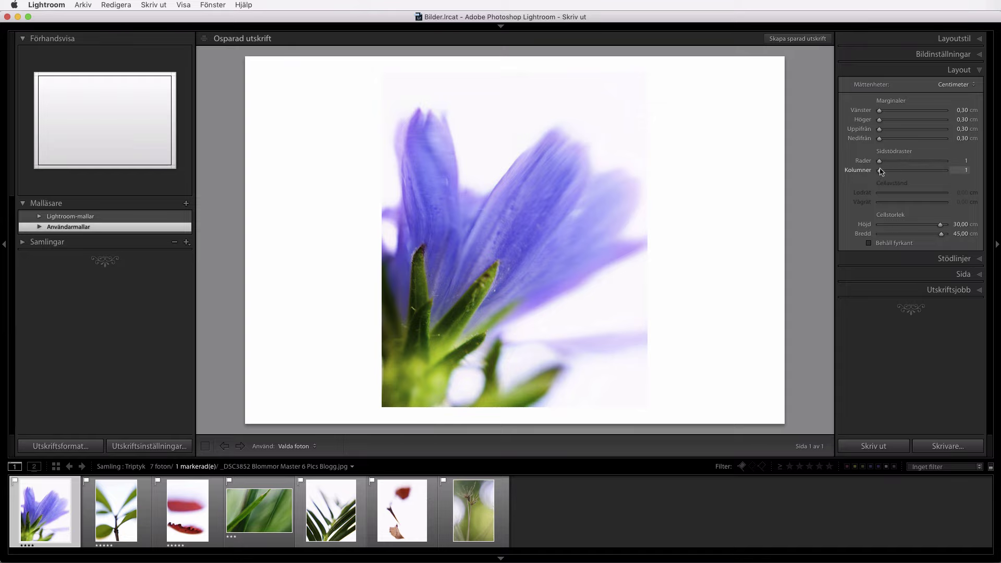
# - Set the layout to 3 columns, add the red petal and leaf photos, and turn on page guides
pyautogui.moveTo(880, 171); pyautogui.dragTo(890, 170)
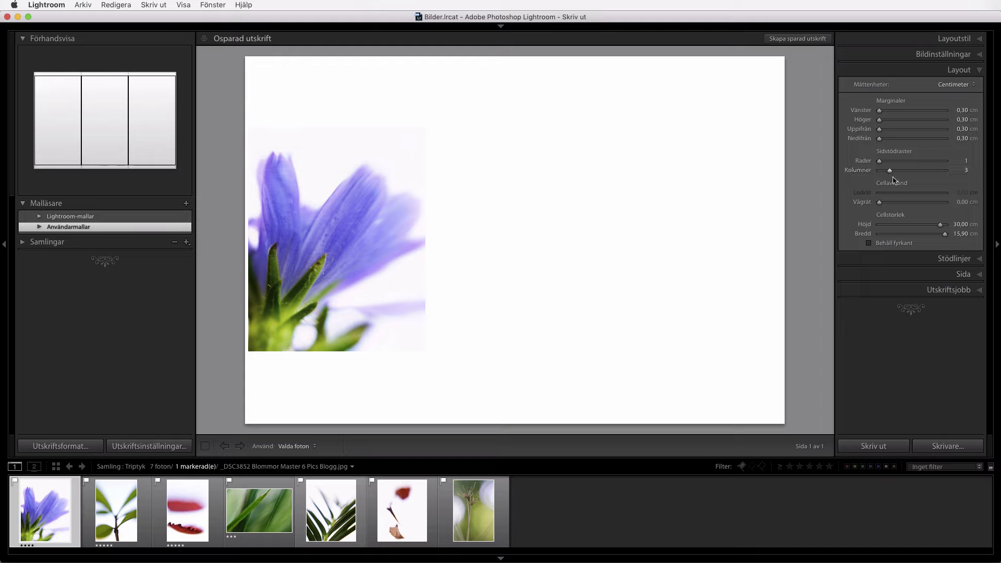
pyautogui.keyDown('super'); pyautogui.click(190, 510); pyautogui.keyUp('super')
pyautogui.keyDown('super'); pyautogui.click(324, 527); pyautogui.keyUp('super')
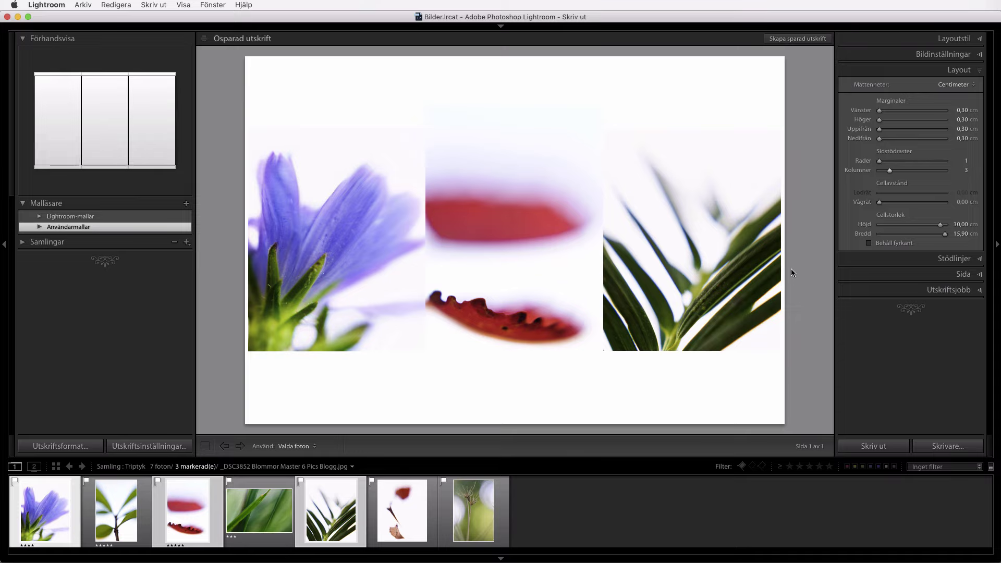
pyautogui.click(943, 261)
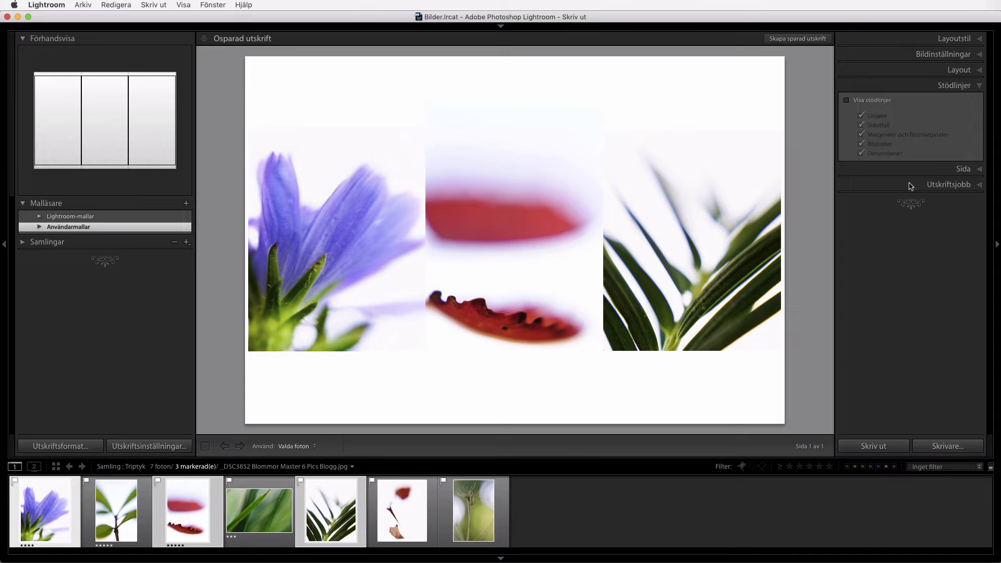
pyautogui.click(846, 101)
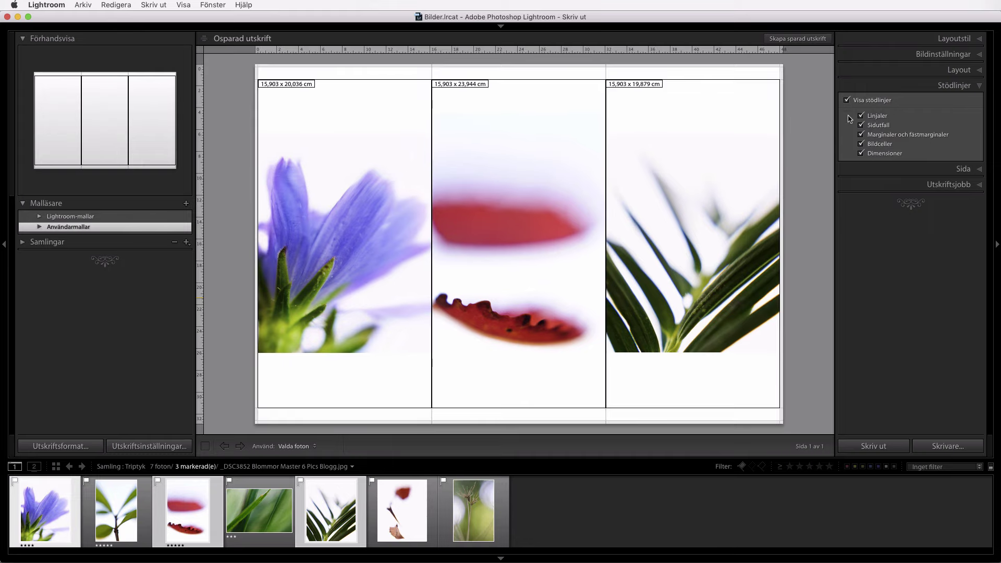
pyautogui.click(958, 70)
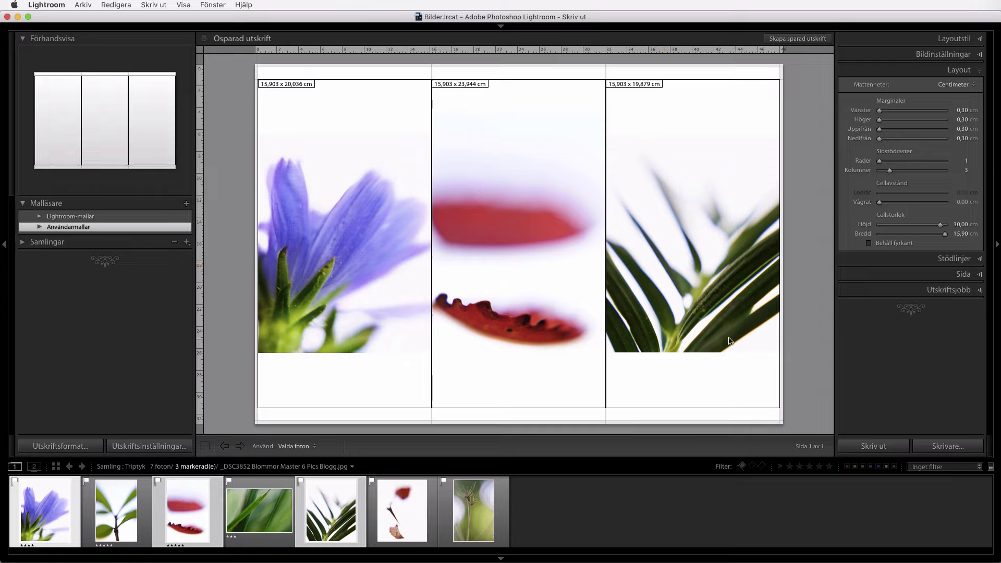
# - Make each photo fill its cell and try smaller square cell sizes
pyautogui.click(921, 57)
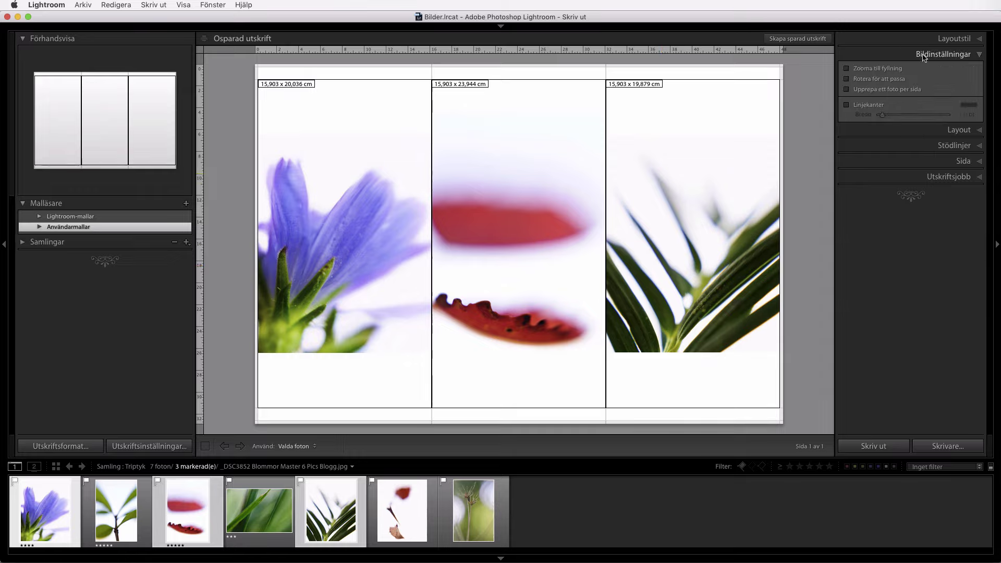
pyautogui.click(863, 69)
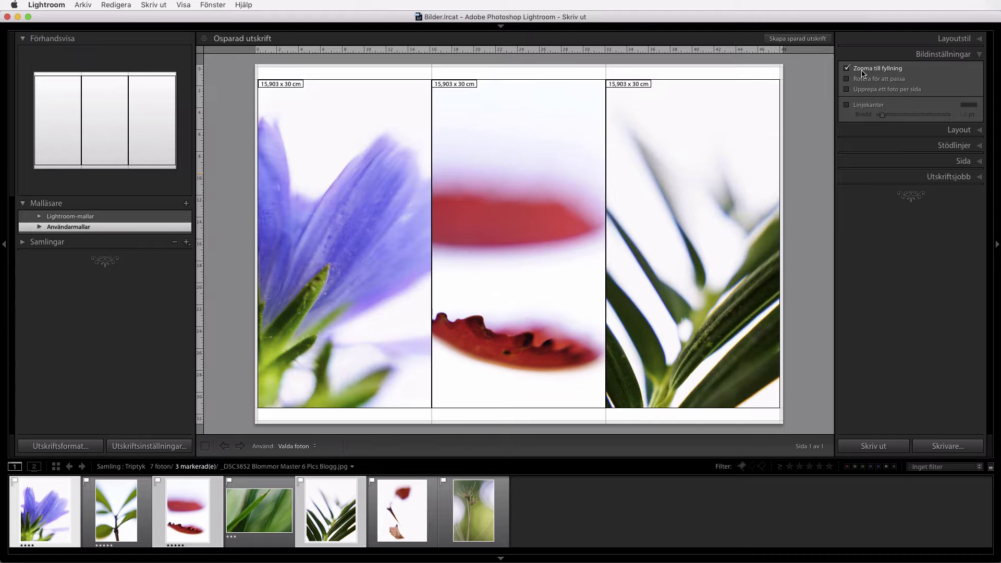
pyautogui.click(954, 130)
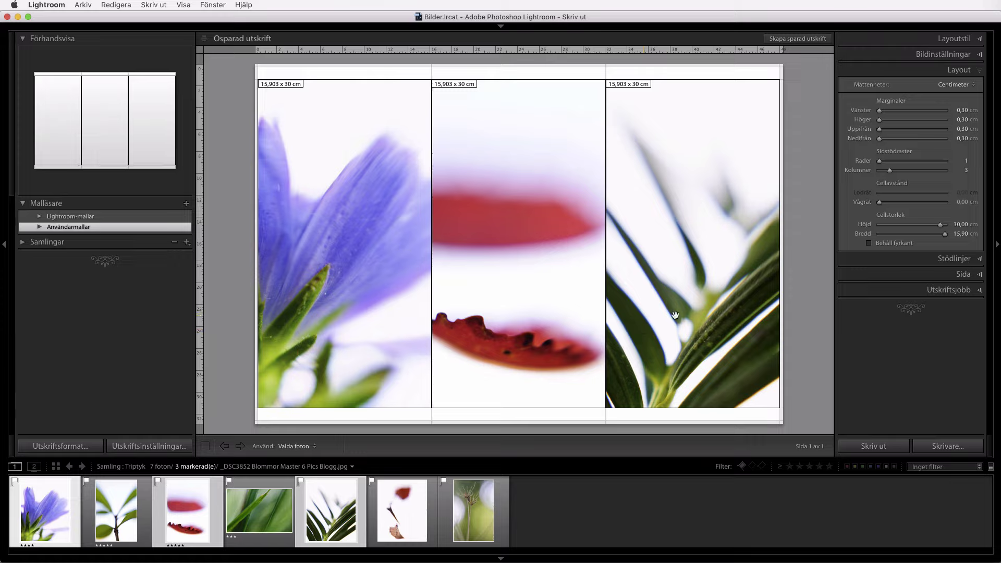
pyautogui.moveTo(940, 224)
pyautogui.mouseDown()
pyautogui.moveTo(912, 226)
pyautogui.moveTo(940, 238)
pyautogui.mouseUp()
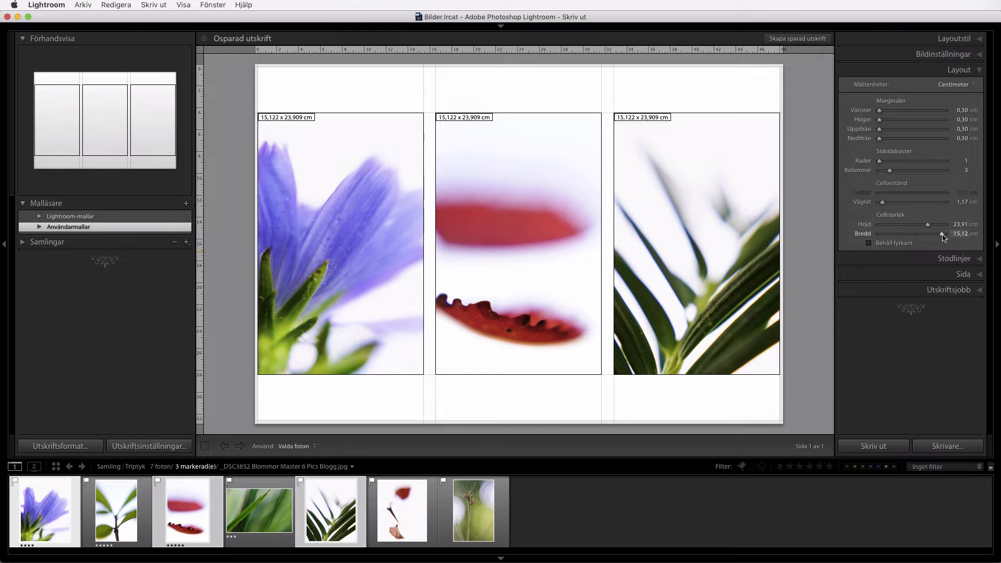
pyautogui.click(877, 244)
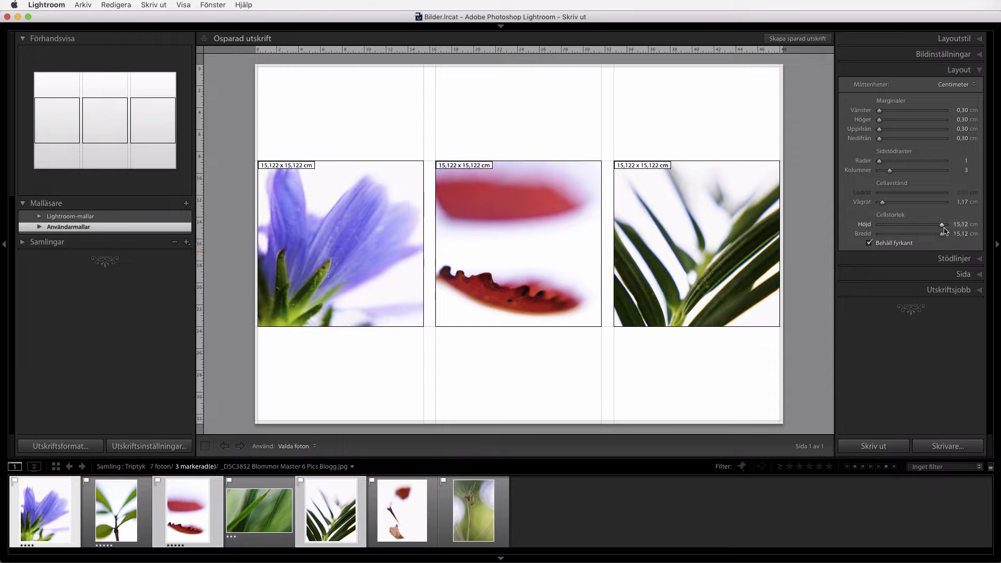
pyautogui.moveTo(942, 225); pyautogui.dragTo(946, 225)
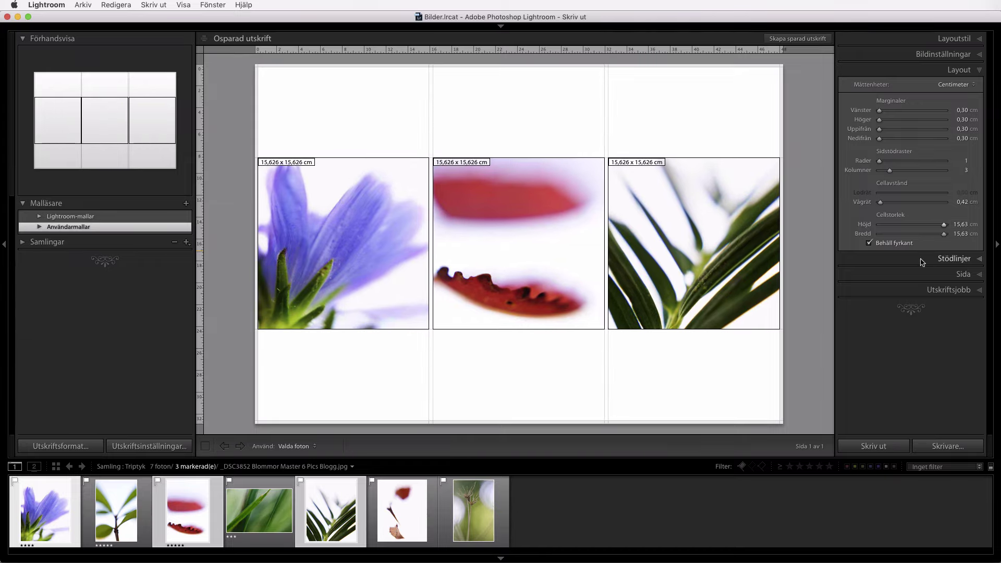
# - Unlock square cells, set cell height to 20 cm and widen the column gap to 0.72 cm
pyautogui.click(870, 243)
pyautogui.moveTo(911, 226); pyautogui.dragTo(920, 230)
pyautogui.click(960, 224)
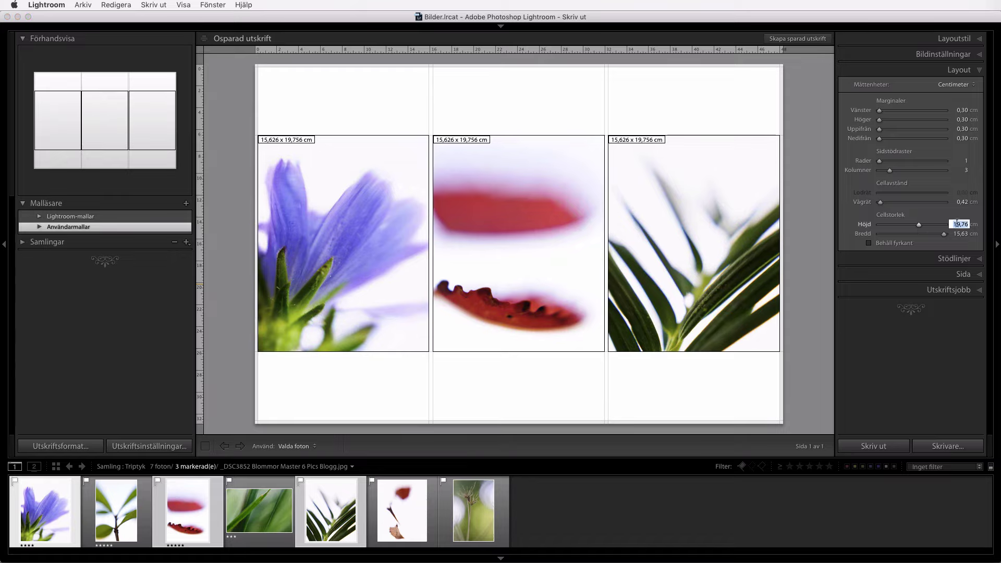
pyautogui.write('20')
pyautogui.press('Tab')
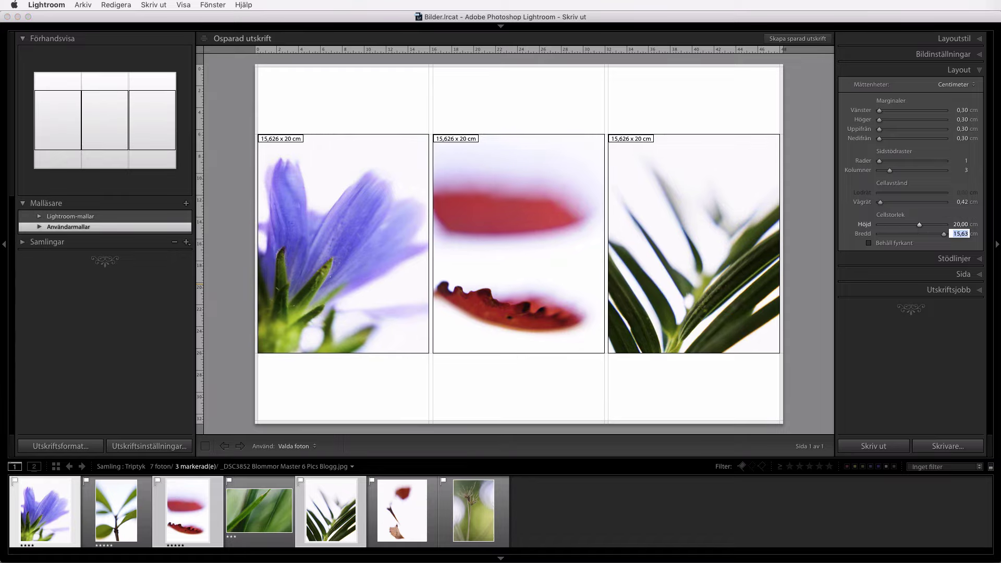
pyautogui.moveTo(880, 202); pyautogui.dragTo(882, 202)
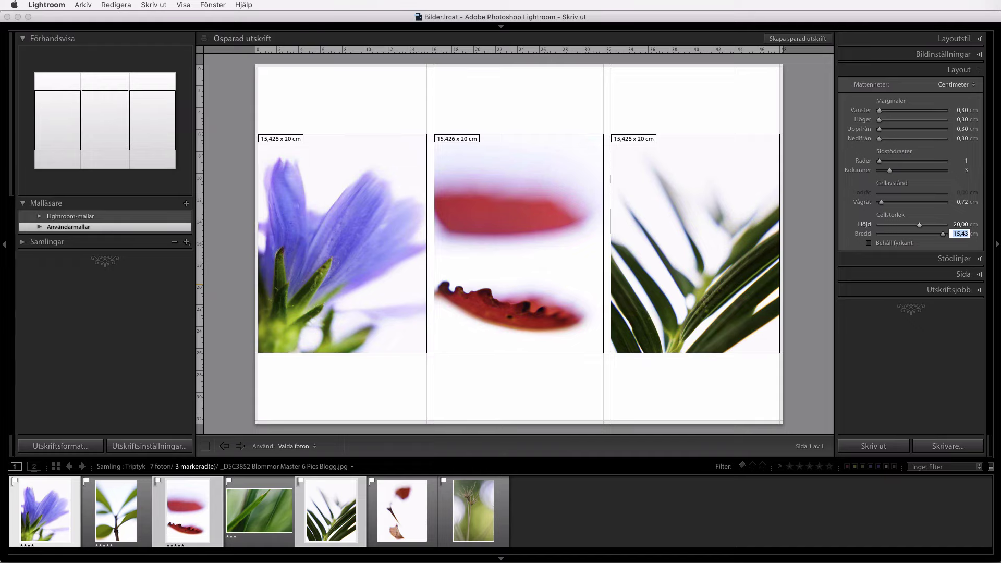
pyautogui.click(954, 348)
pyautogui.click(944, 259)
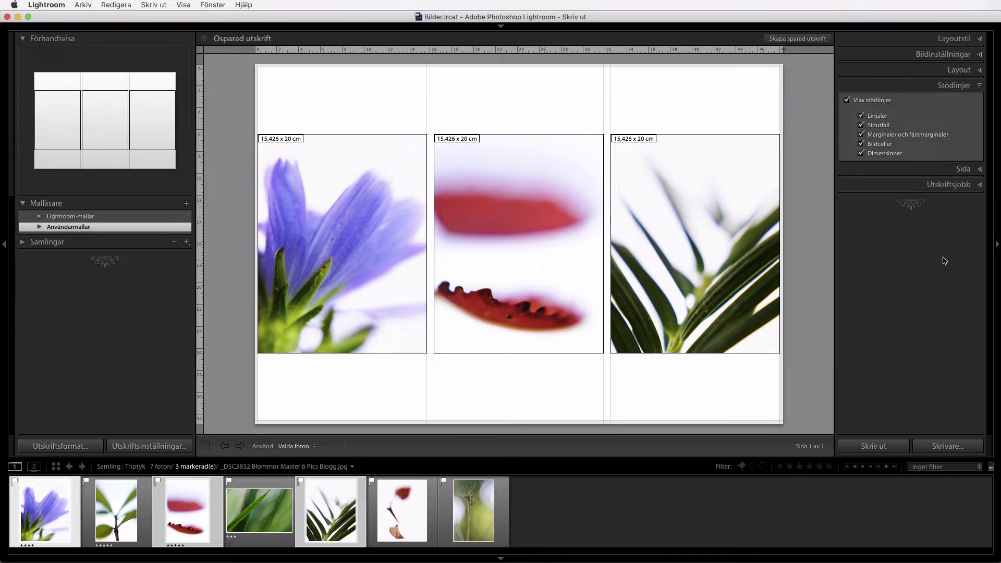
pyautogui.click(848, 100)
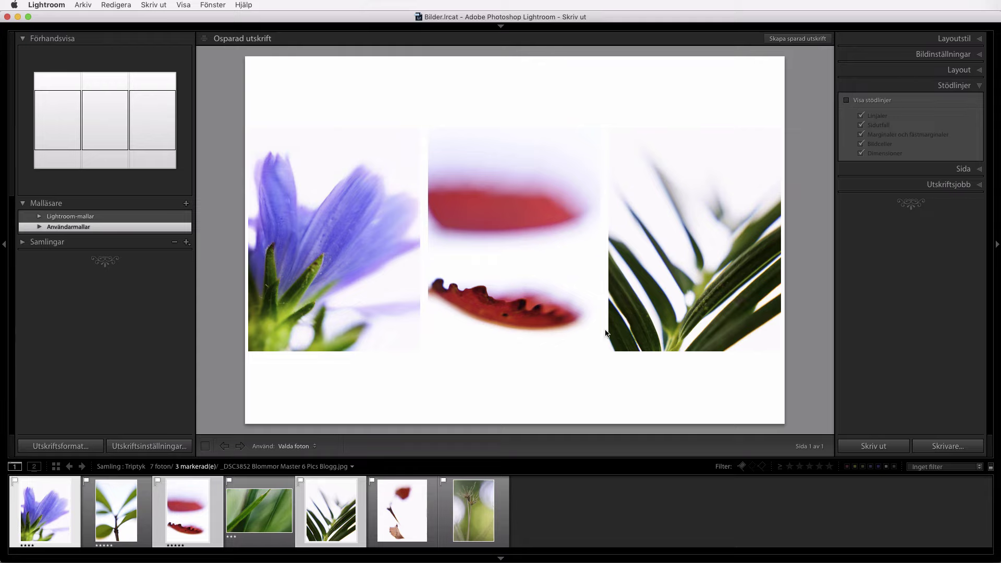
pyautogui.click(846, 100)
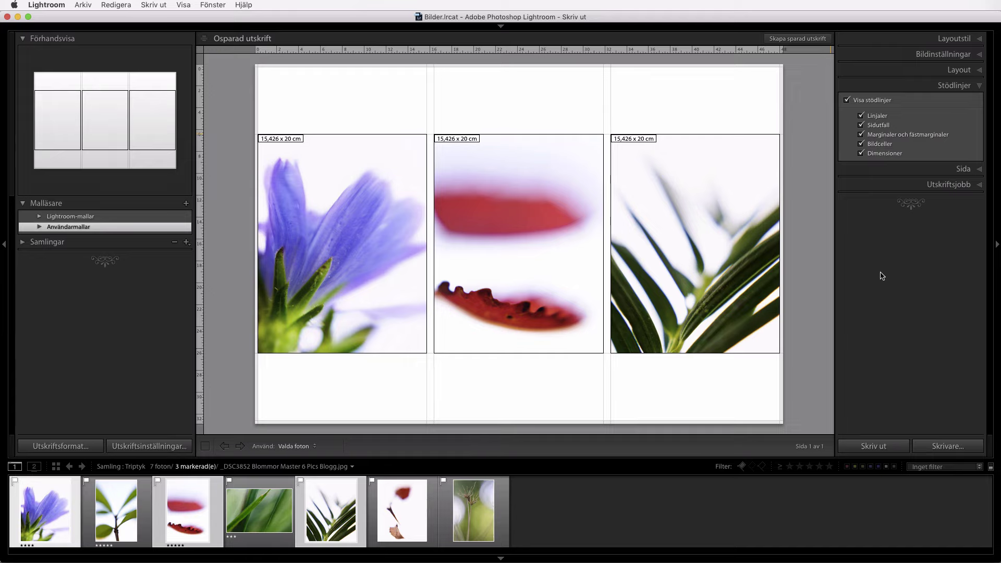
# - Turn on a 0.2 pt black stroke border in Image Settings and uncheck Show Guides
pyautogui.click(924, 55)
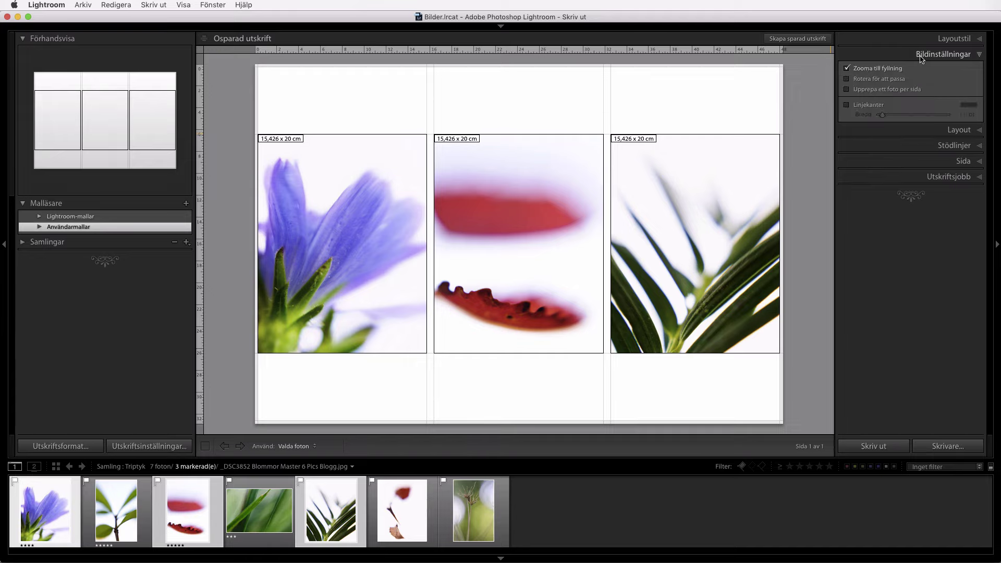
pyautogui.click(847, 105)
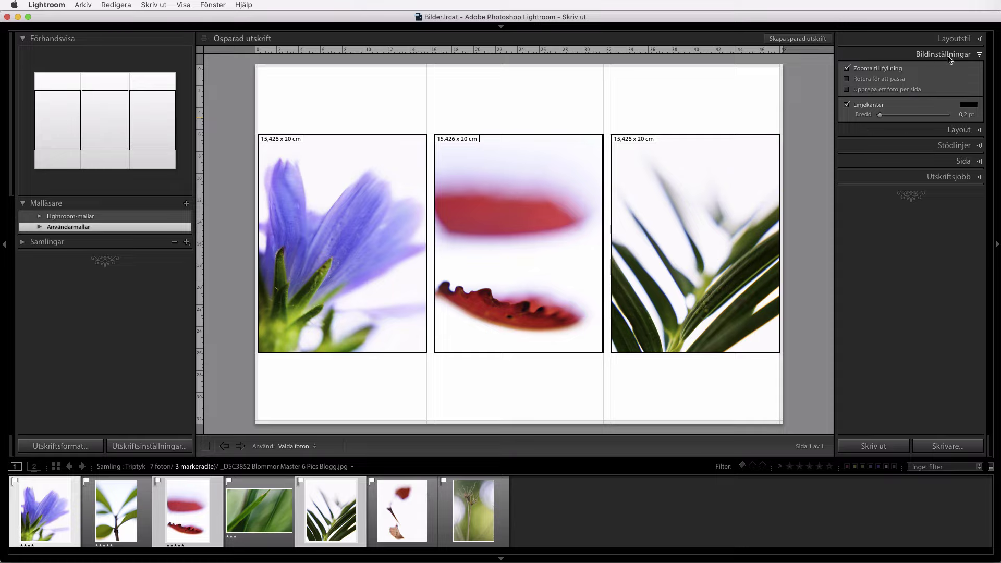
pyautogui.click(932, 55)
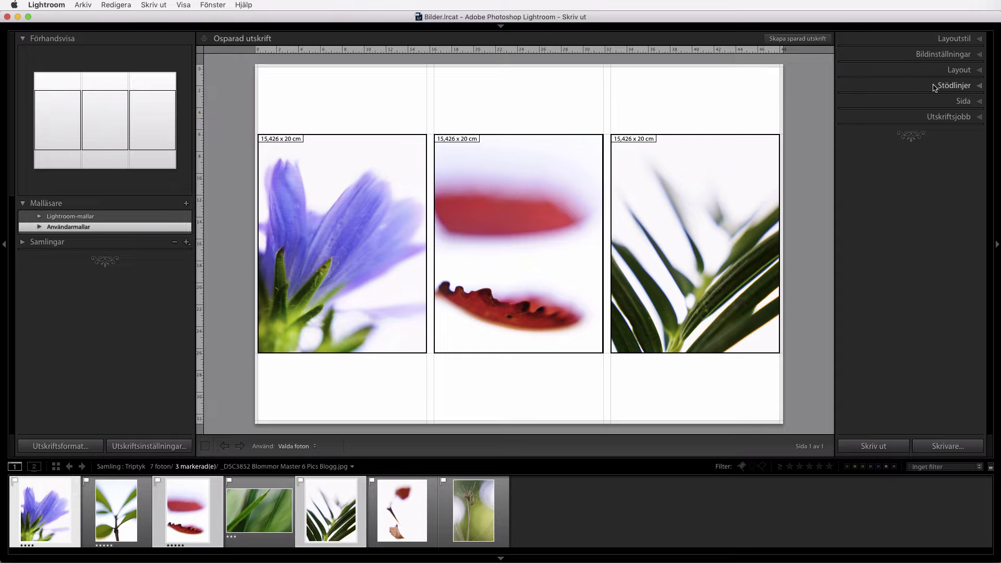
pyautogui.click(935, 86)
pyautogui.click(873, 100)
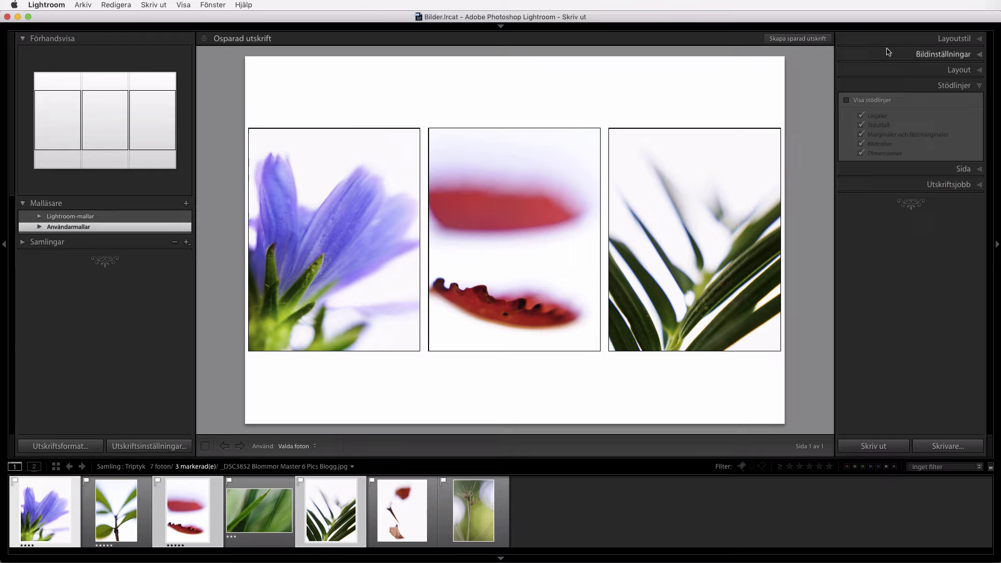
# - Enter 0,50 cm into both the right and left margin fields of the Layout panel
pyautogui.click(958, 73)
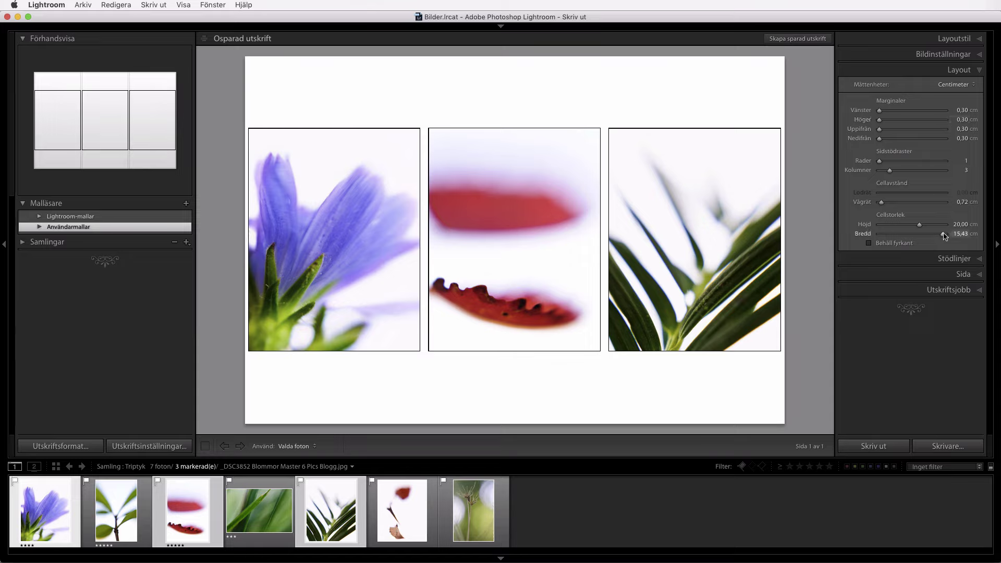
pyautogui.click(959, 120)
pyautogui.write('0,')
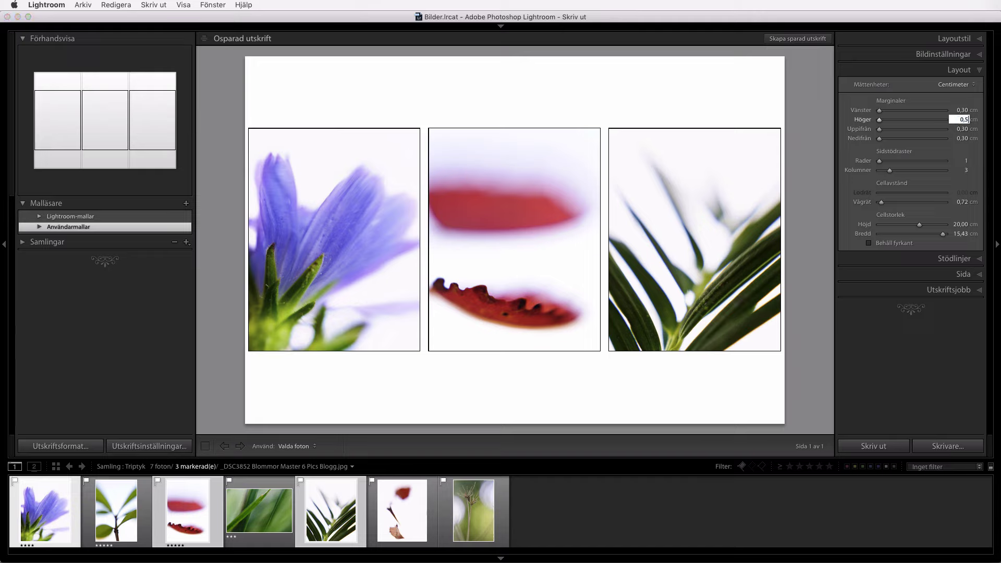
pyautogui.press('Tab')
pyautogui.press('Tab')
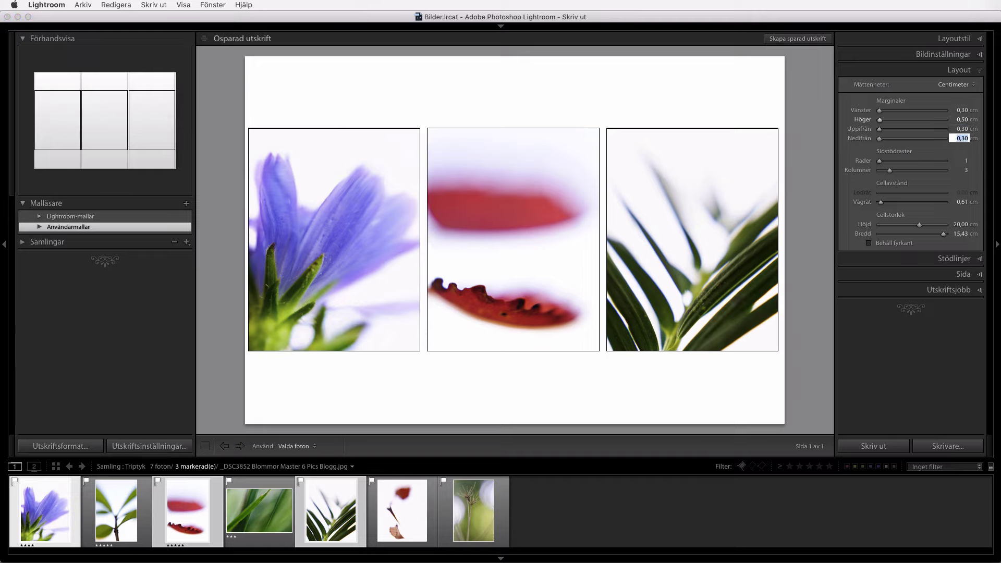
pyautogui.hotkey('shift', 'Tab')
pyautogui.hotkey('shift', 'Tab')
pyautogui.hotkey('shift', 'Tab')
pyautogui.write('50')
pyautogui.press('Tab')
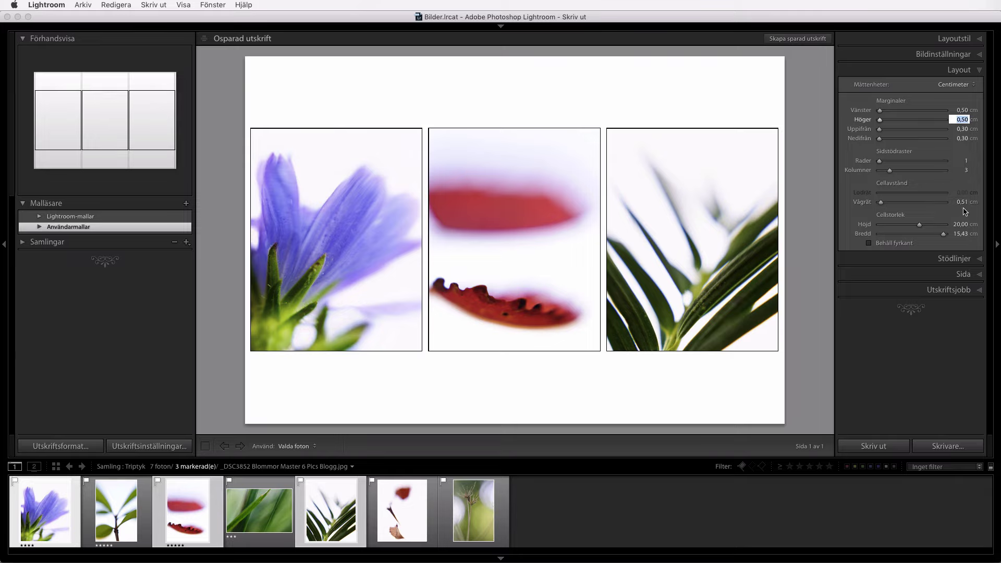
pyautogui.click(930, 382)
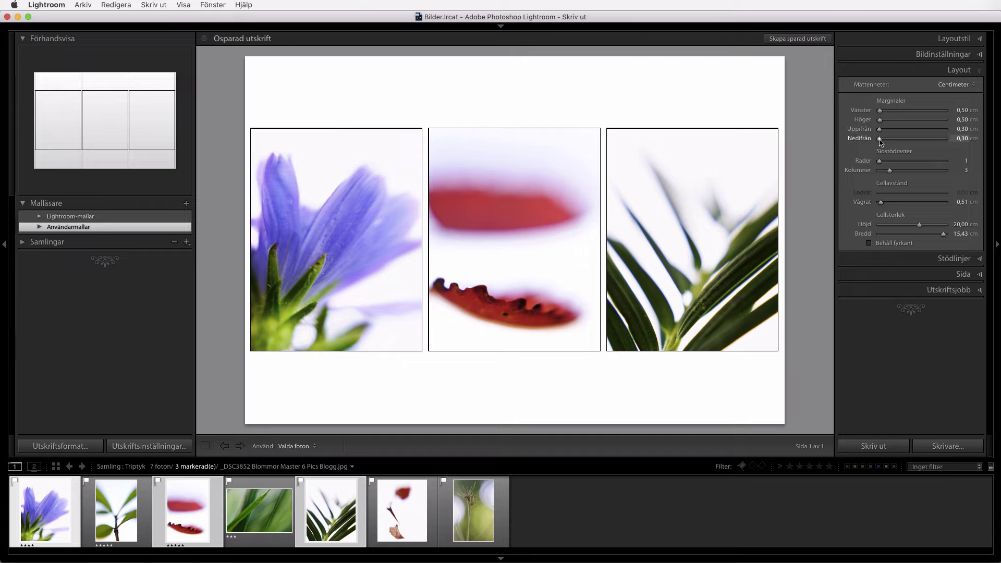
# - Raise the bottom margin with its slider, then type it exactly as 4 cm
pyautogui.moveTo(881, 139); pyautogui.dragTo(888, 140)
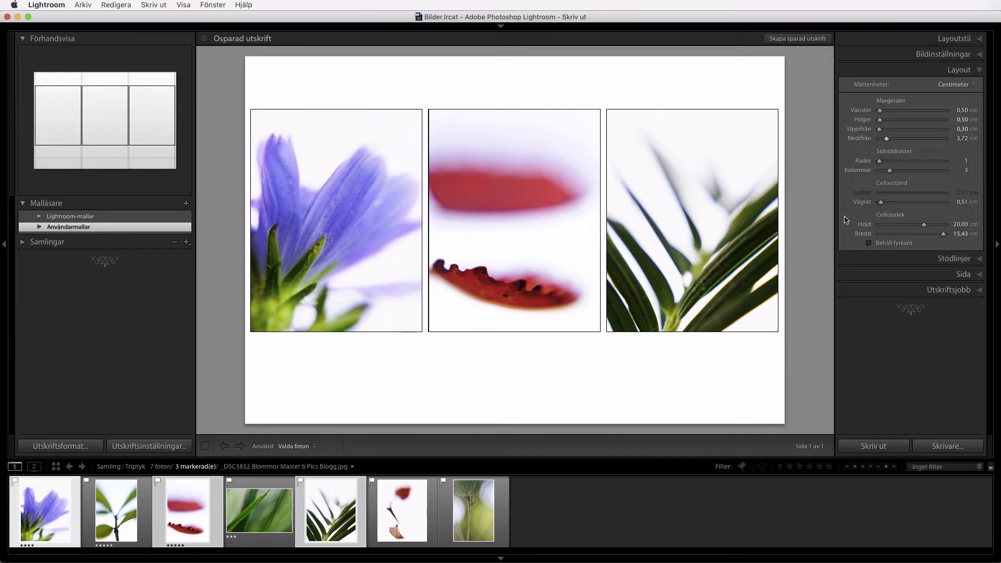
pyautogui.moveTo(887, 139); pyautogui.dragTo(887, 140)
pyautogui.click(962, 138)
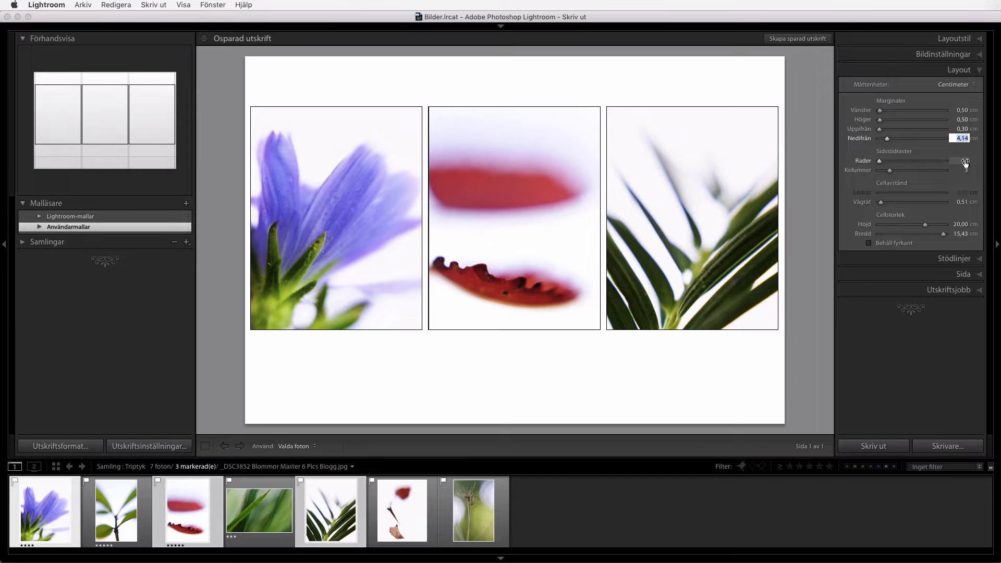
pyautogui.write('4')
pyautogui.press('Tab')
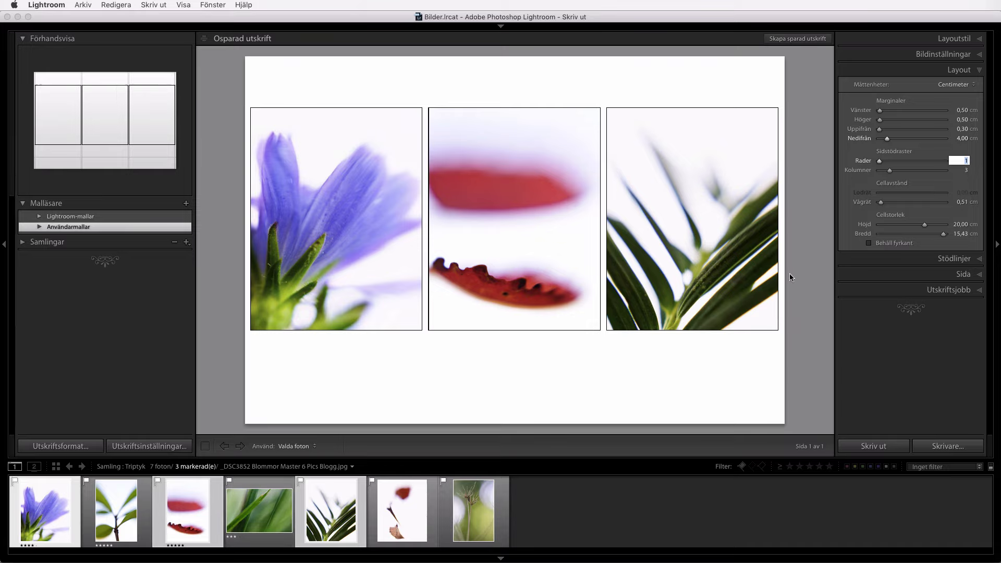
pyautogui.moveTo(805, 272); pyautogui.dragTo(895, 360)
pyautogui.moveTo(895, 359); pyautogui.dragTo(921, 362)
# - Try a page background colour, turn it back off, and enable the identity plate
pyautogui.click(966, 277)
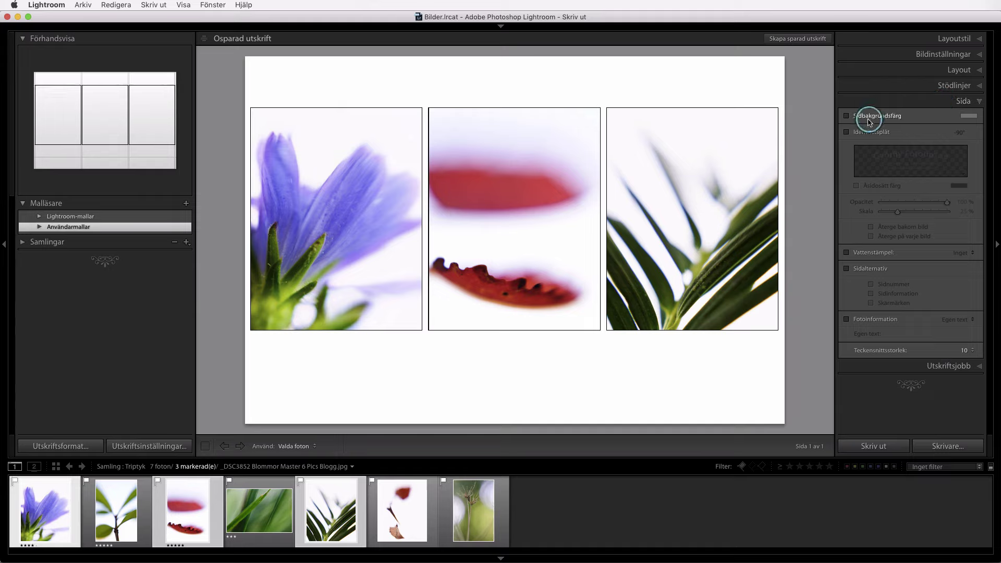
pyautogui.click(846, 116)
pyautogui.click(846, 115)
pyautogui.click(846, 132)
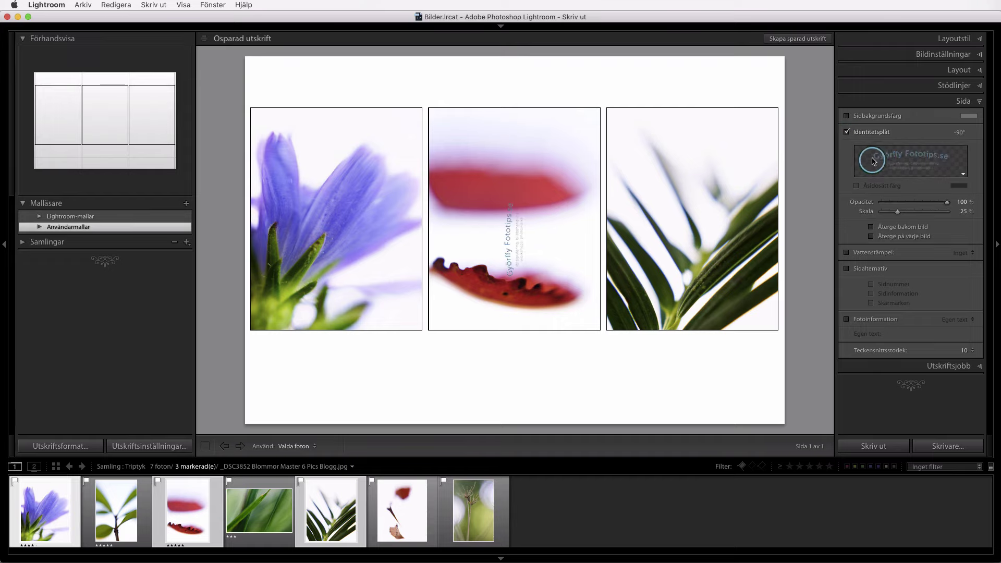
pyautogui.click(500, 26)
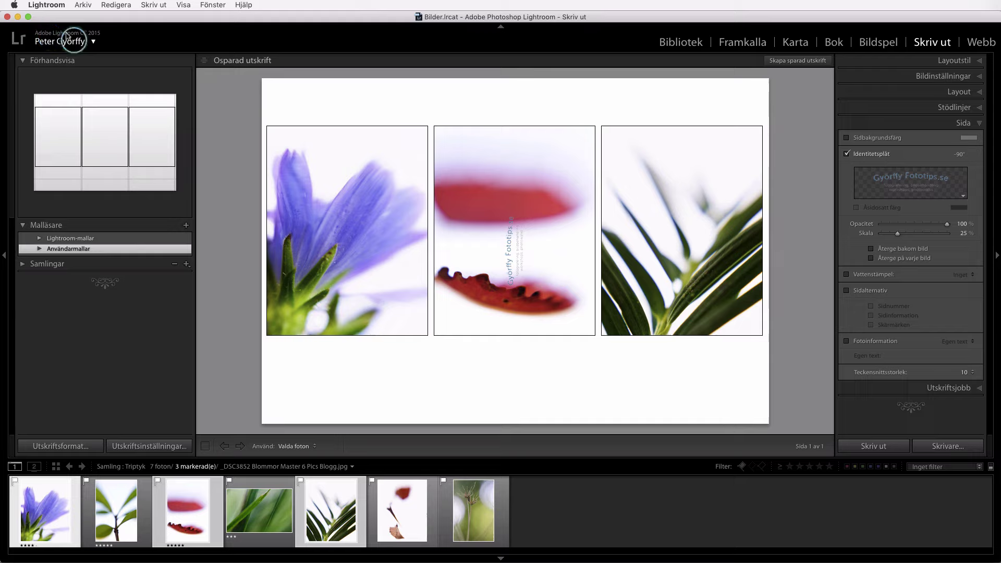
pyautogui.click(502, 26)
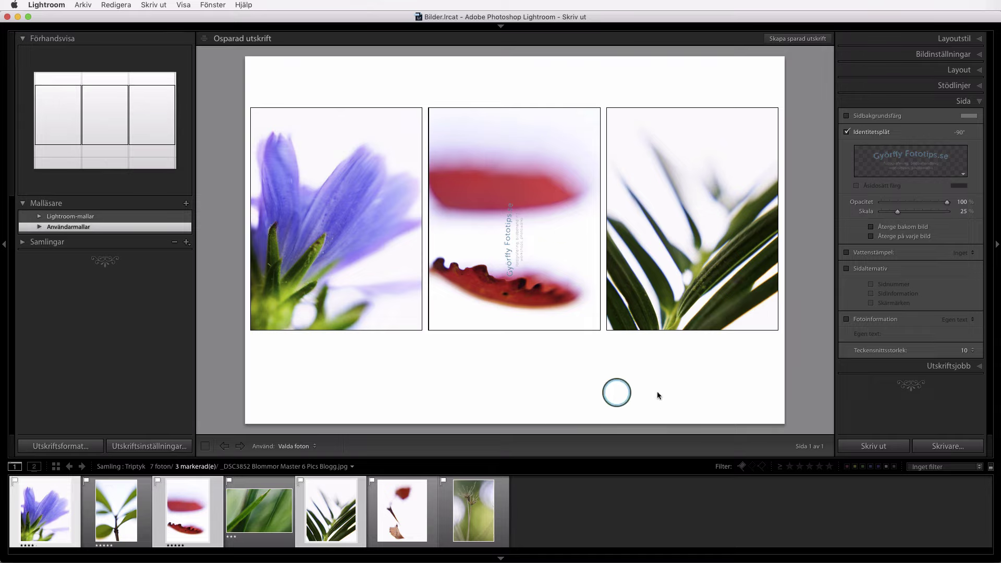
# - Open the identity plate editor, switch to styled text and select the plate text
pyautogui.click(963, 176)
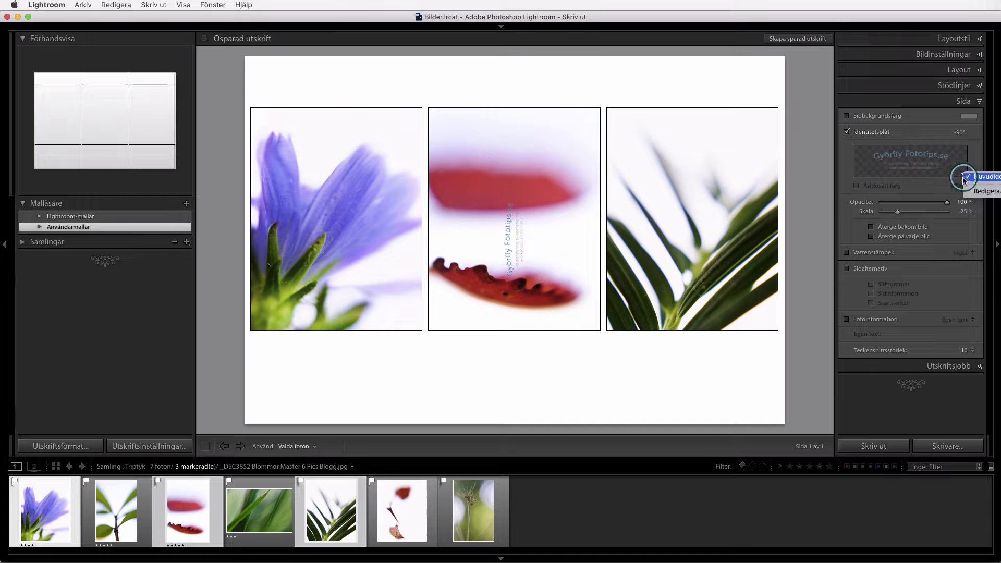
pyautogui.click(971, 155)
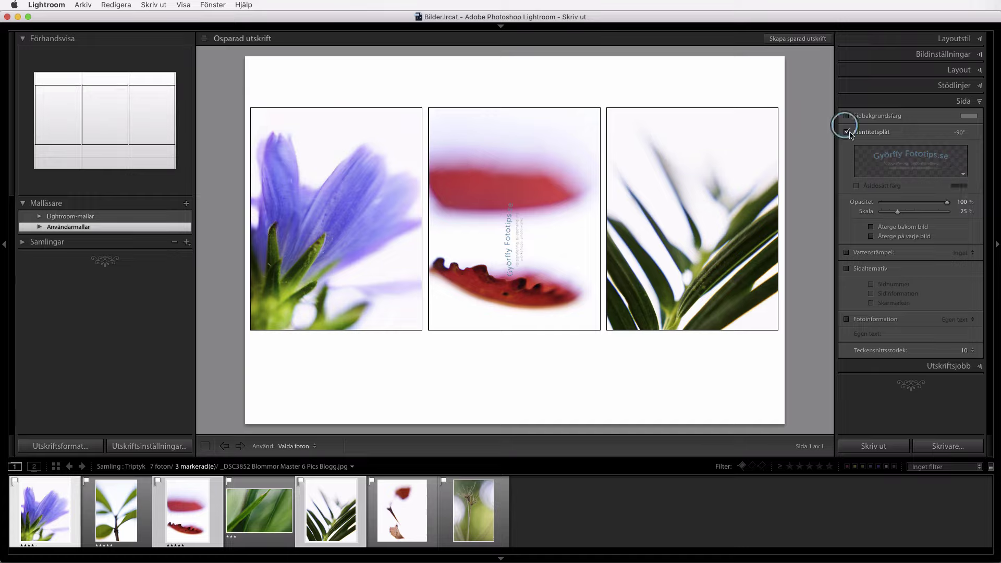
pyautogui.click(963, 175)
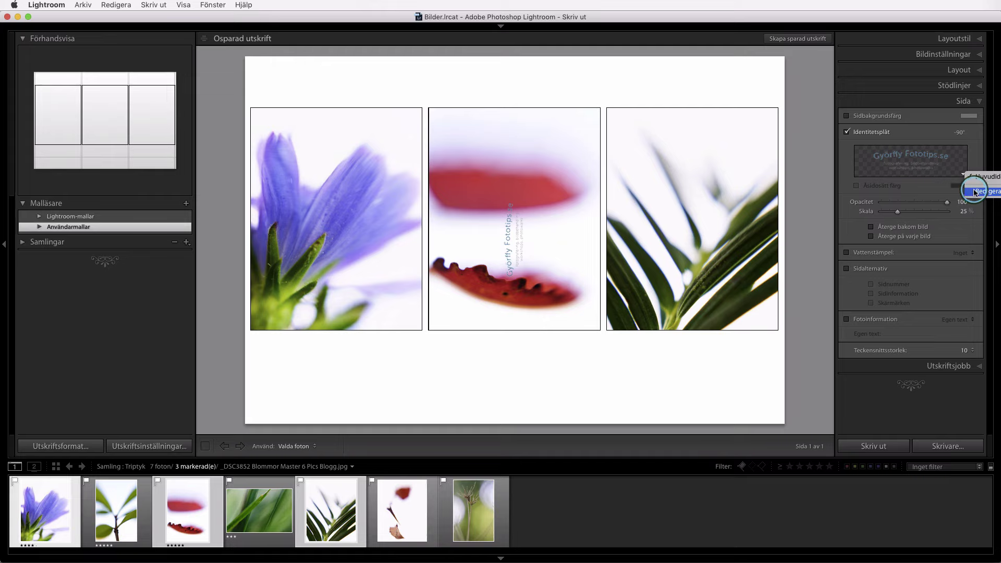
pyautogui.click(973, 192)
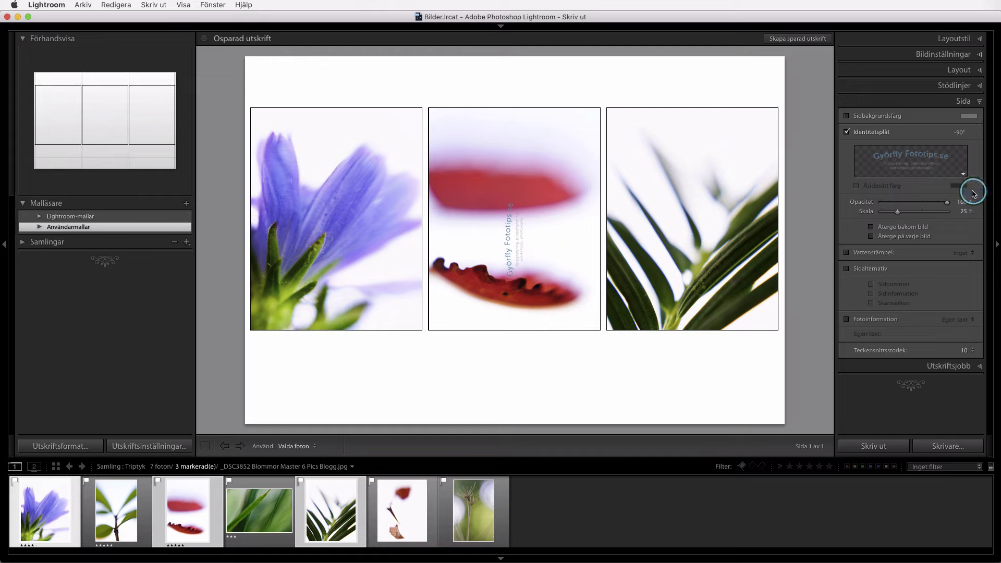
pyautogui.moveTo(719, 167); pyautogui.dragTo(717, 149)
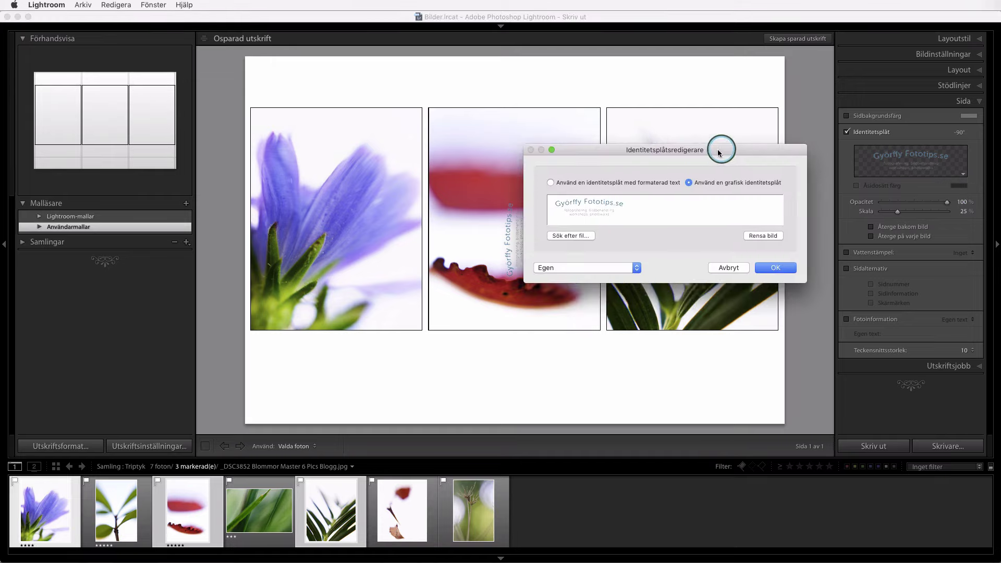
pyautogui.click(551, 183)
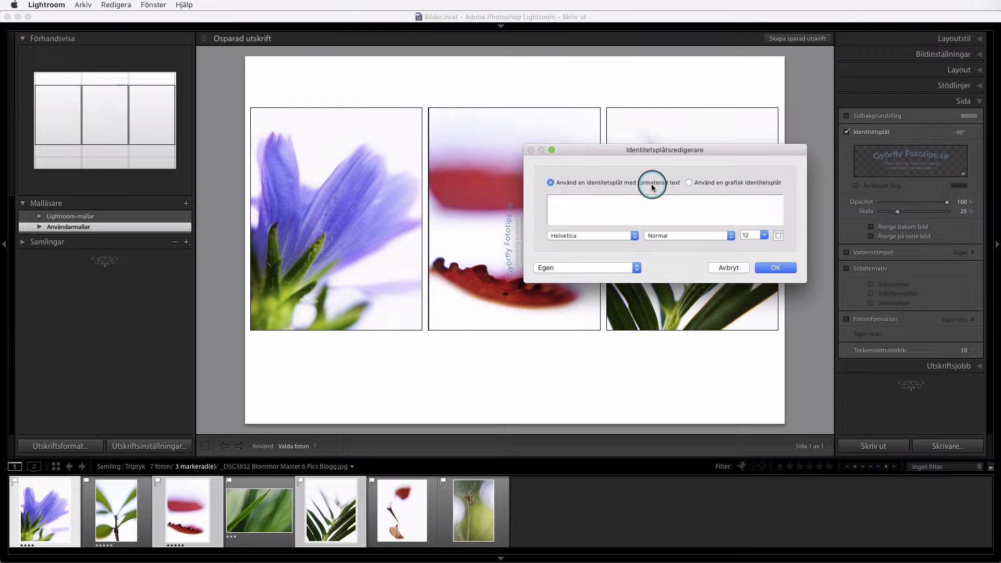
pyautogui.press('Return')
pyautogui.write('September 2010')
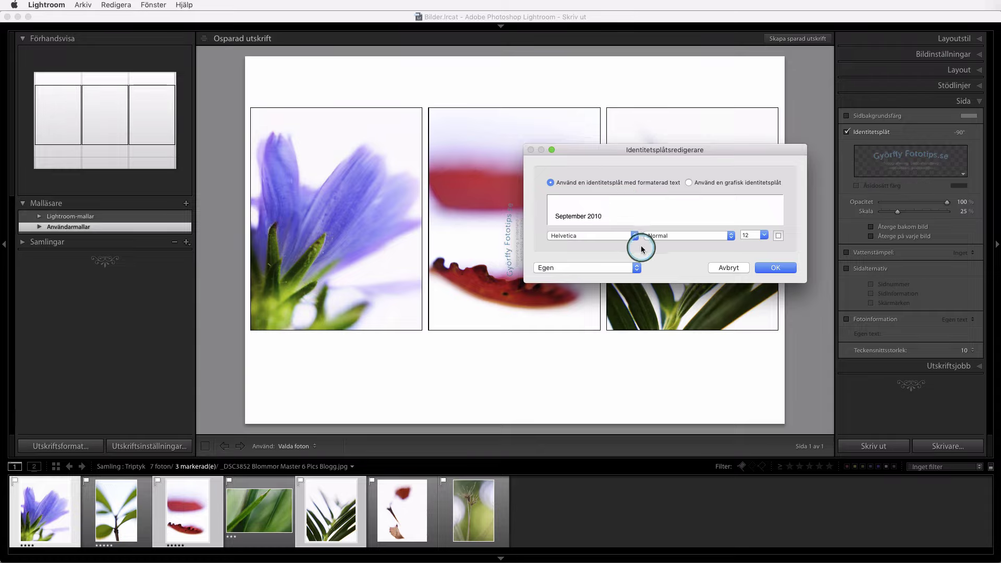
pyautogui.press('super+a')
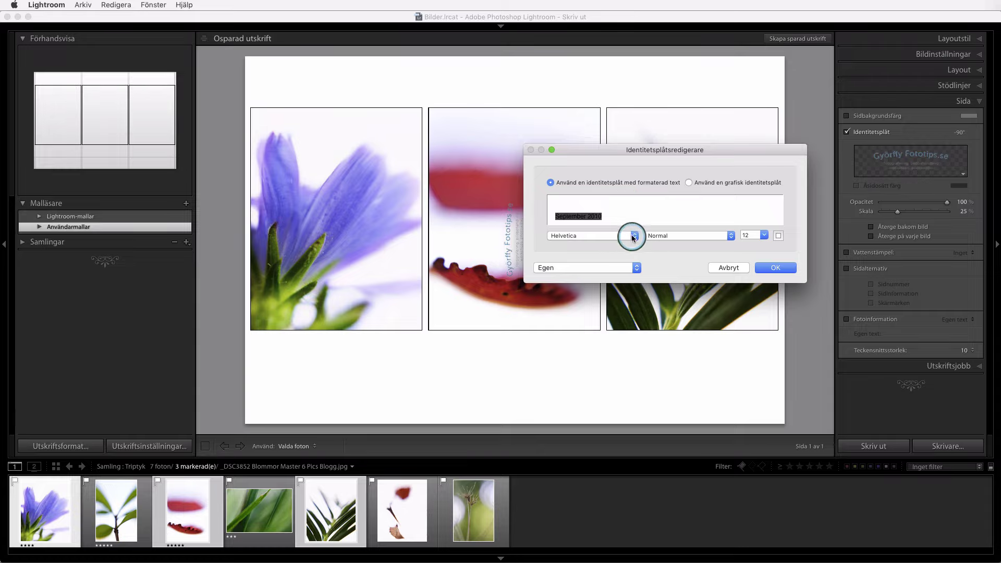
# - Set the September 2010 plate text to Open Sans, size 24, and apply it
pyautogui.click(633, 238)
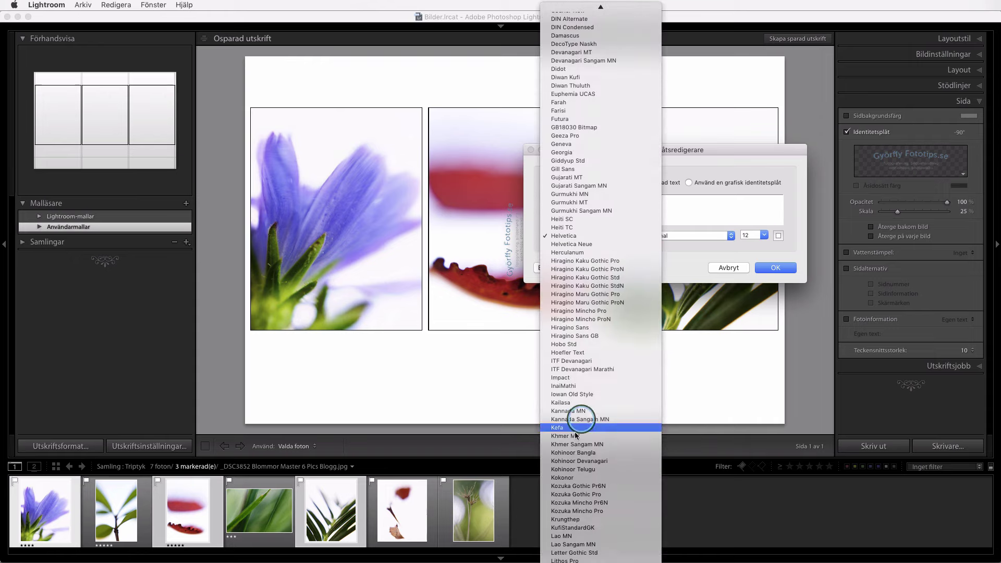
pyautogui.scroll(-5, 593, 474)
pyautogui.scroll(-5, 592, 368)
pyautogui.scroll(-5, 592, 384)
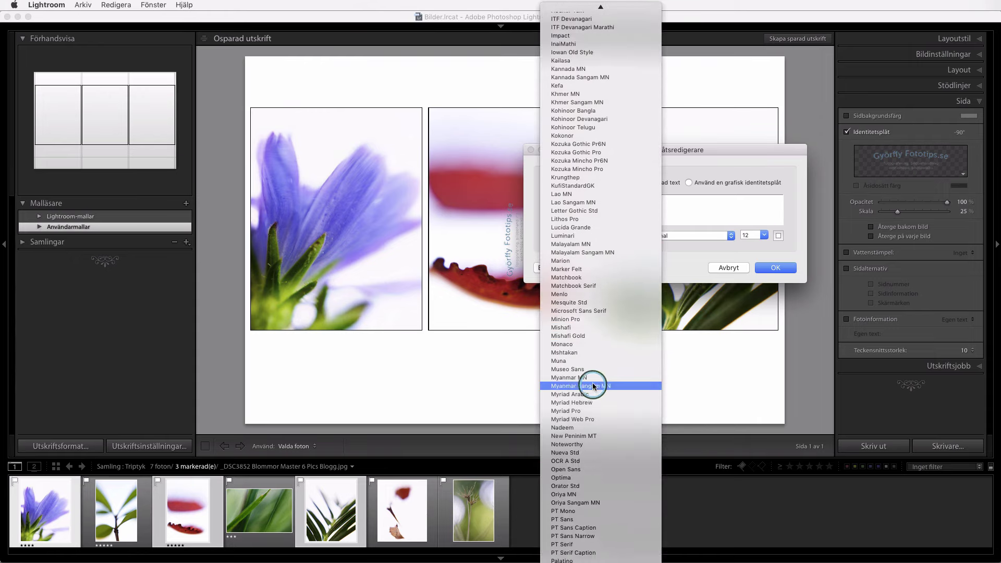
pyautogui.scroll(-5, 592, 385)
pyautogui.scroll(5, 577, 234)
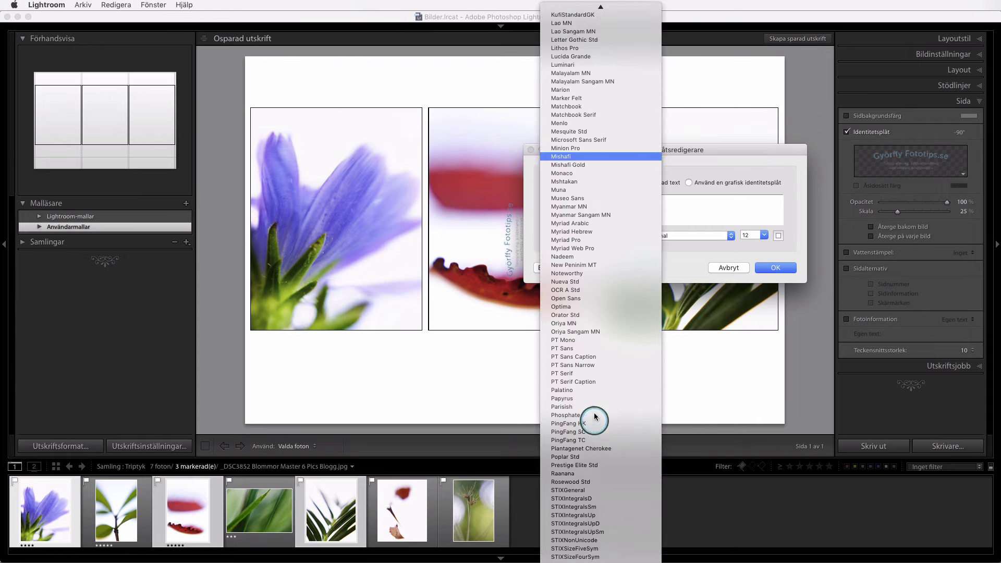
pyautogui.scroll(5, 595, 419)
pyautogui.scroll(-5, 589, 459)
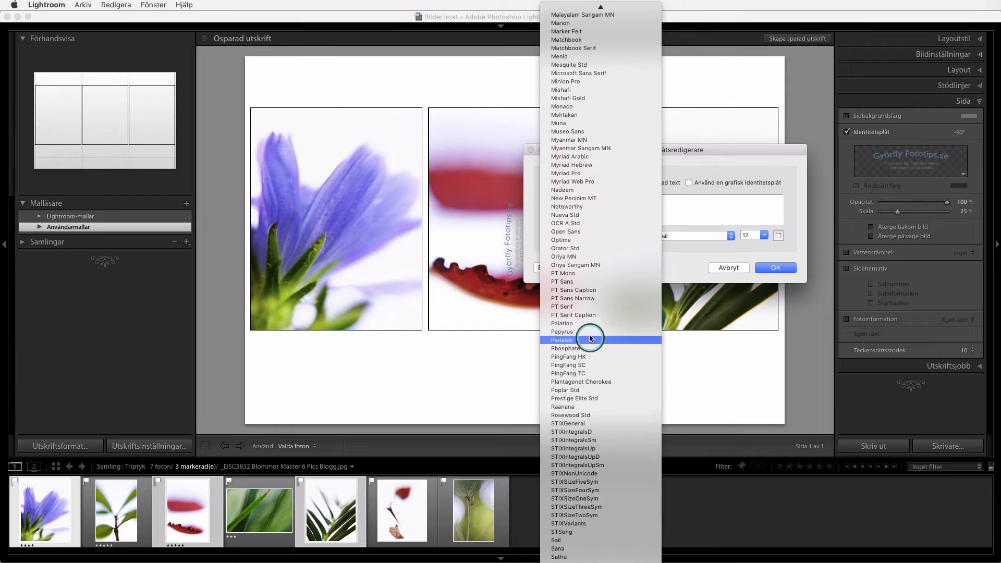
pyautogui.click(587, 231)
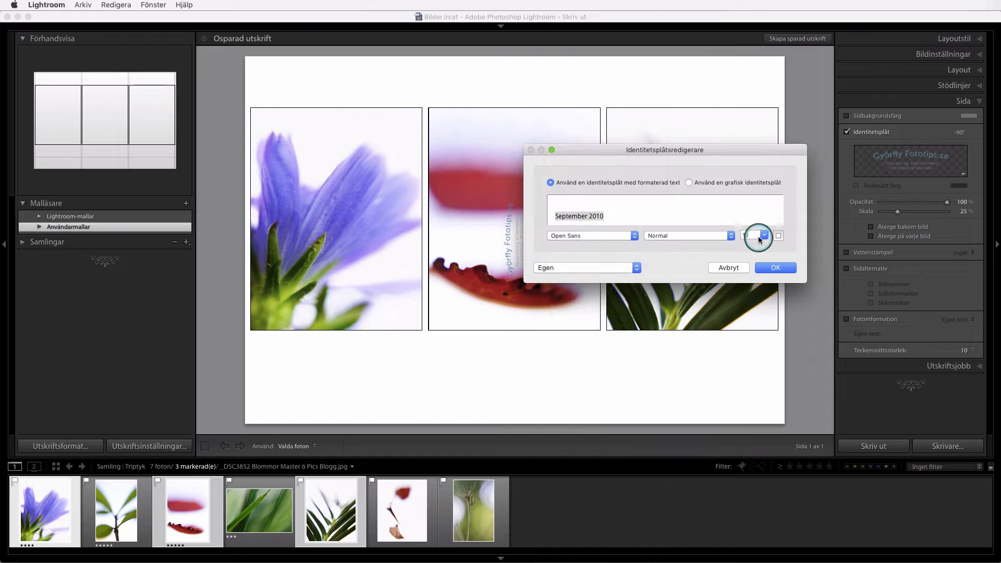
pyautogui.click(764, 235)
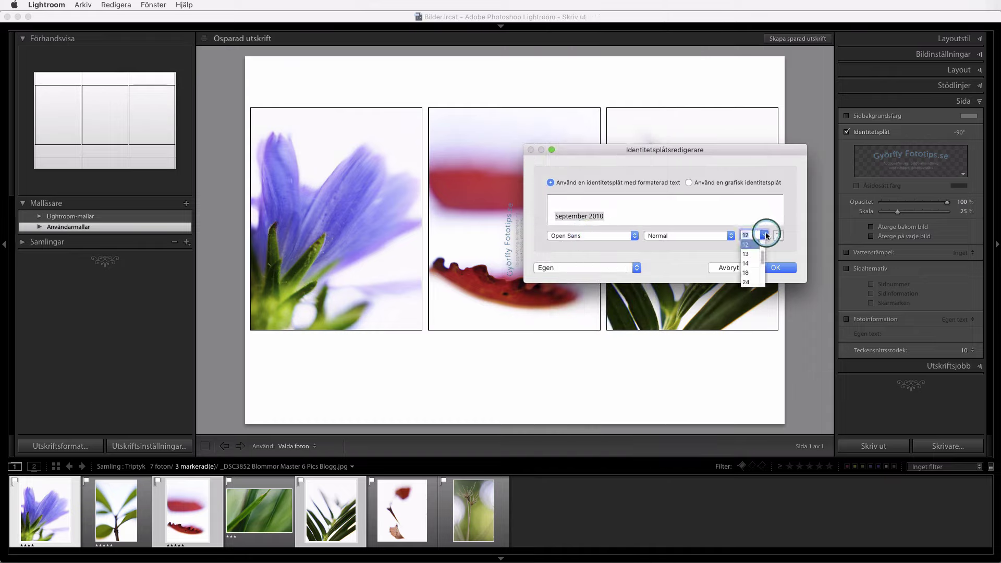
pyautogui.click(746, 267)
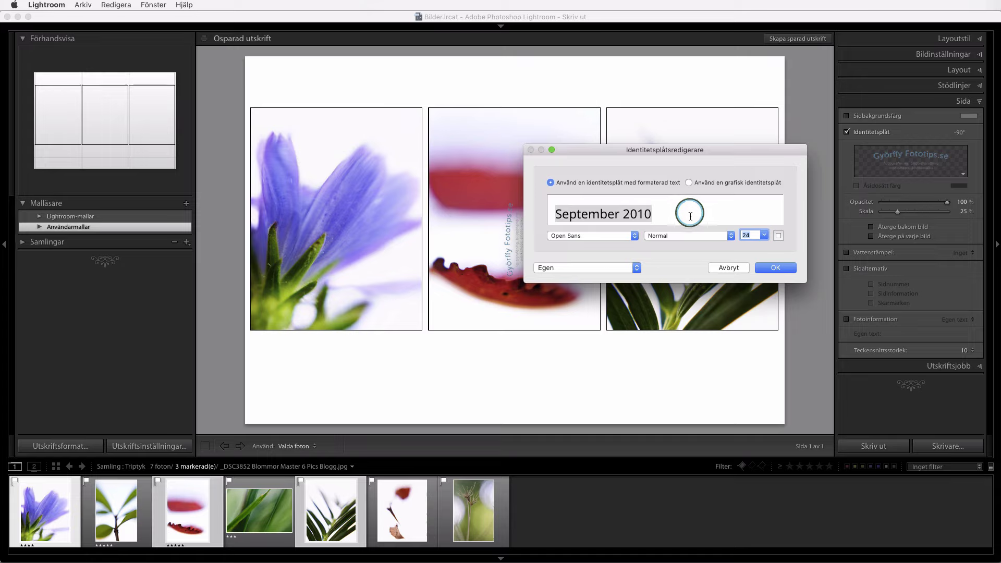
pyautogui.click(778, 268)
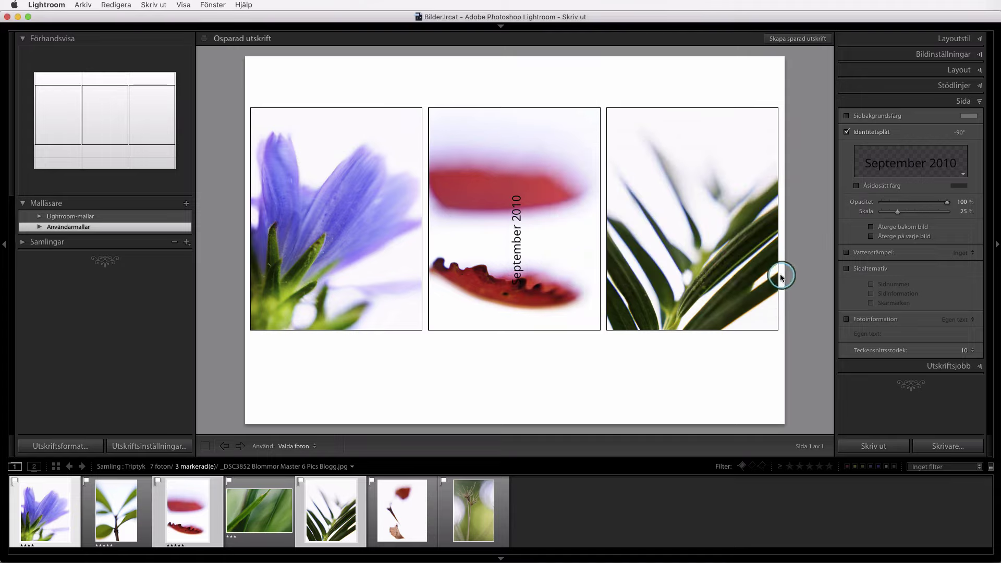
# - Set the plate rotation to 0° and drag it centred below the red petal photo
pyautogui.moveTo(511, 236)
pyautogui.mouseDown()
pyautogui.moveTo(512, 300)
pyautogui.moveTo(497, 302)
pyautogui.mouseUp()
pyautogui.click(958, 135)
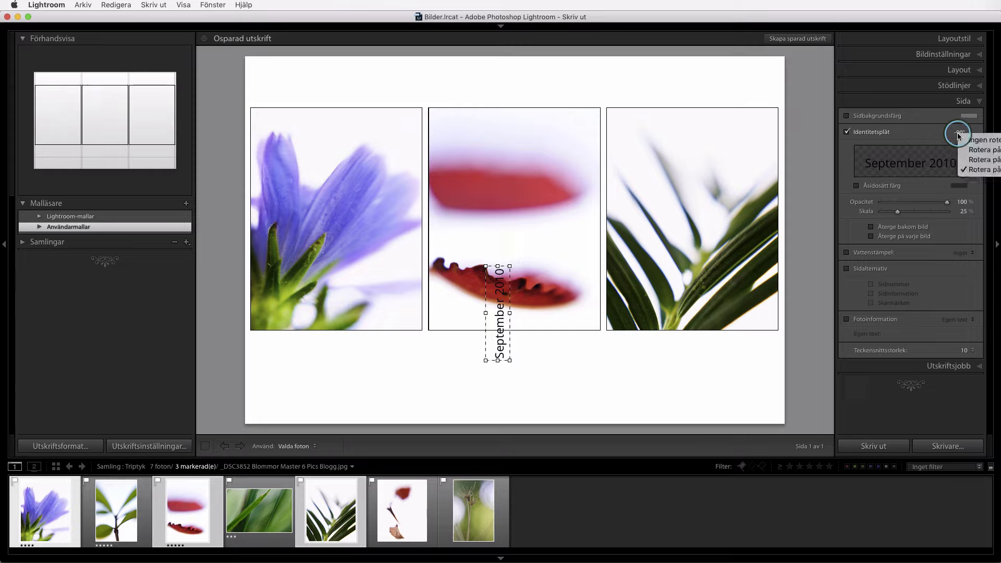
pyautogui.click(968, 140)
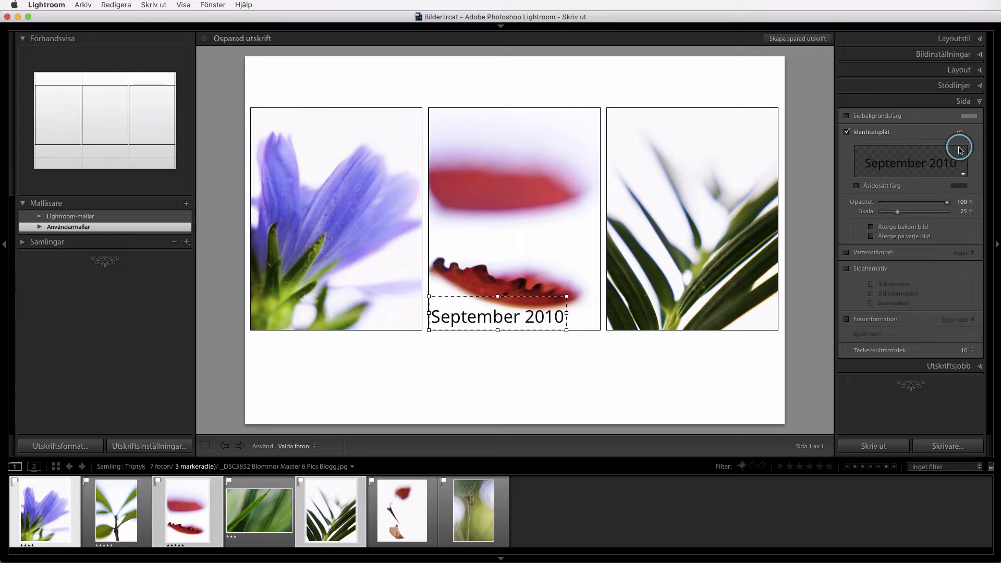
pyautogui.moveTo(504, 316); pyautogui.dragTo(514, 368)
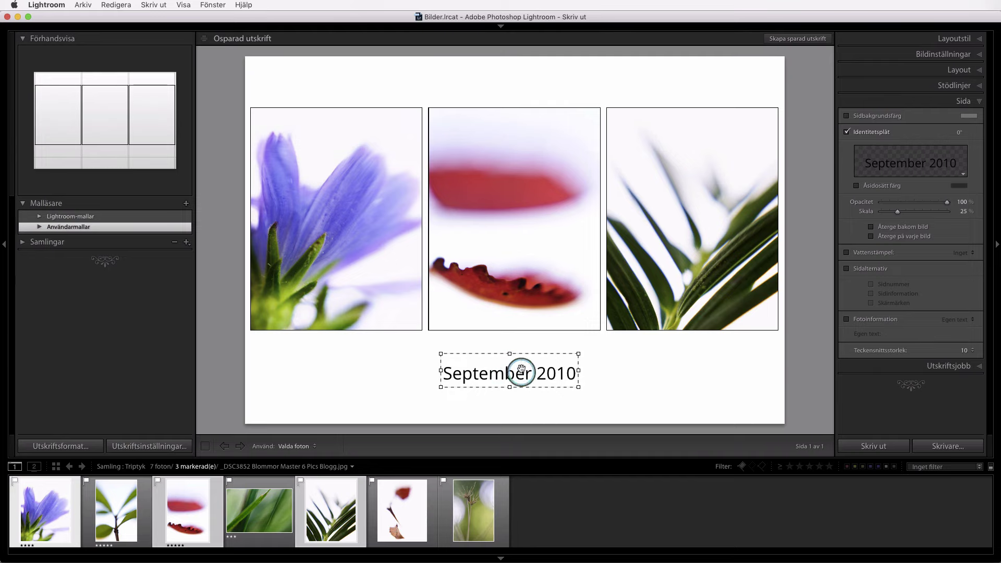
# - Show rulers and guides, then enlarge the September 2010 plate to 35% and centre it under the middle photo
pyautogui.click(949, 85)
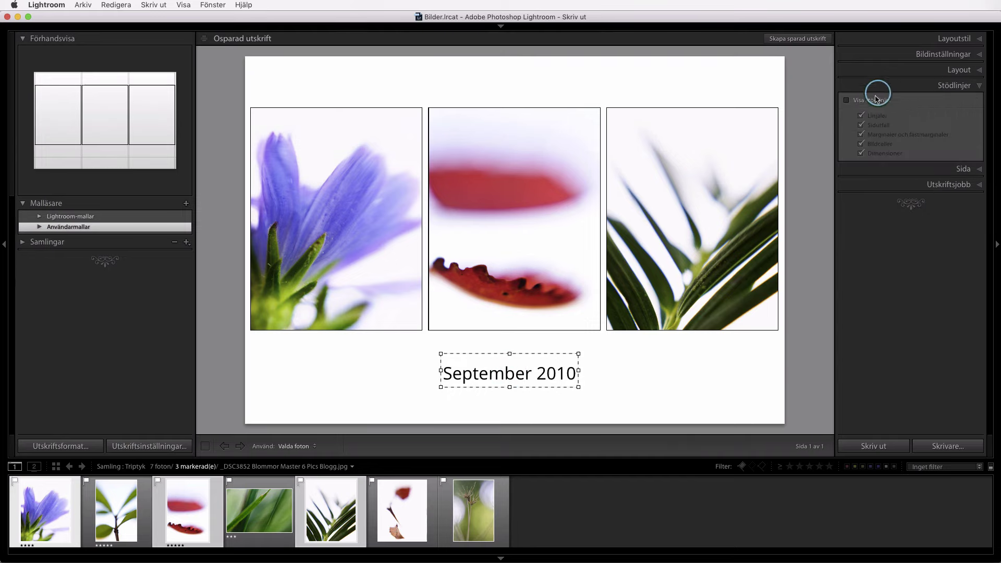
pyautogui.click(870, 100)
pyautogui.moveTo(514, 371); pyautogui.dragTo(515, 371)
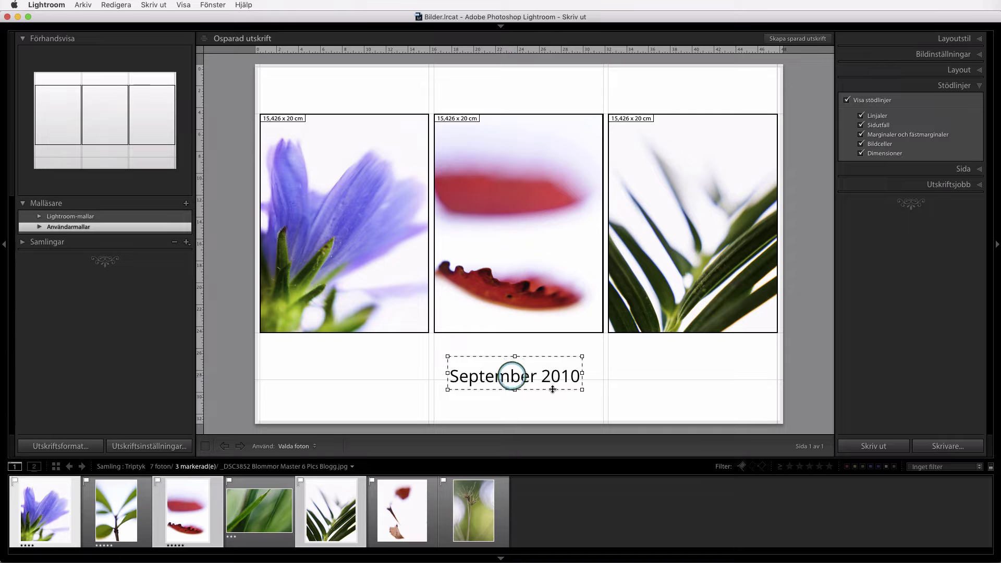
pyautogui.moveTo(582, 389); pyautogui.dragTo(634, 401)
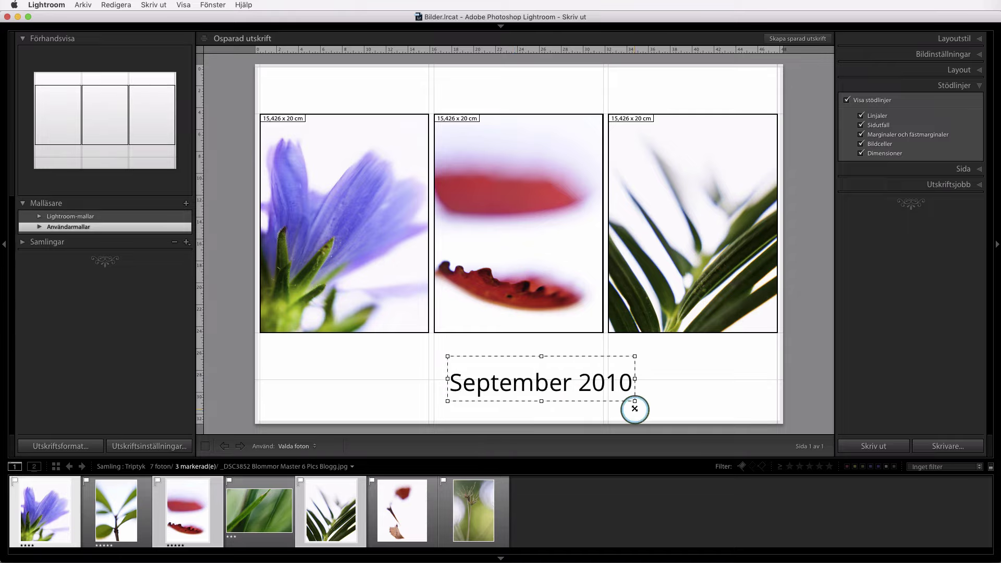
pyautogui.moveTo(541, 379); pyautogui.dragTo(529, 377)
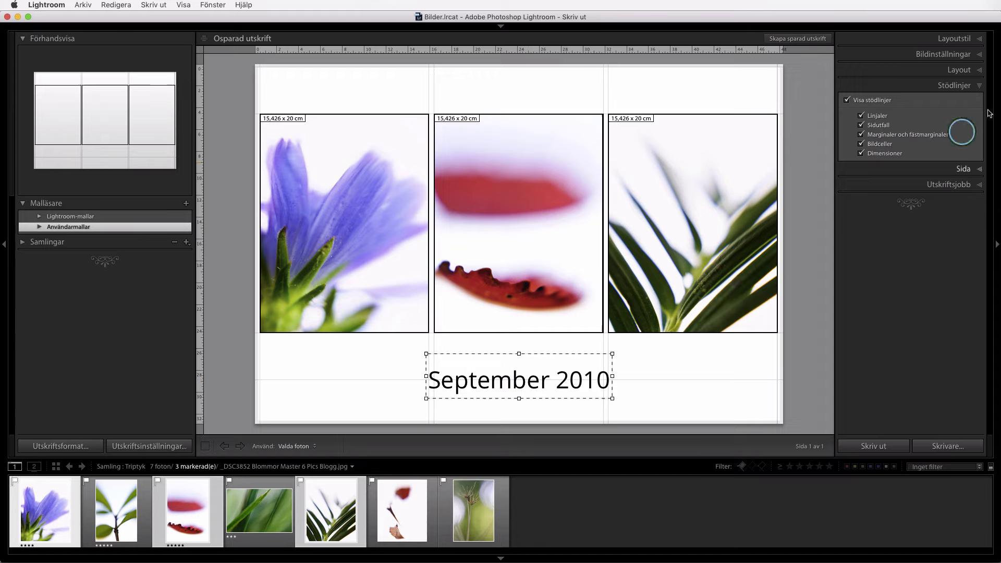
pyautogui.click(954, 171)
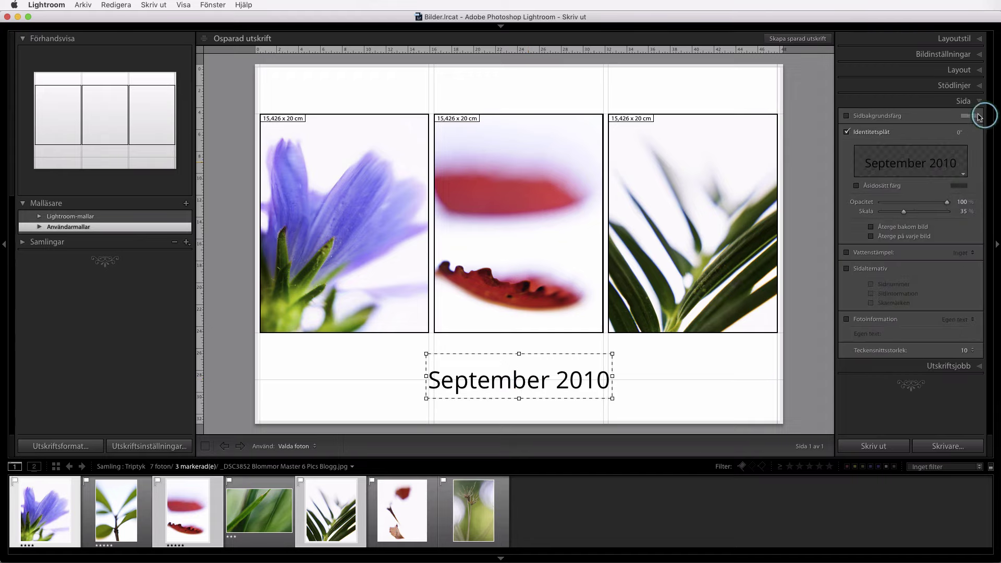
# - Colour the September 2010 plate text 25% grey and nudge it slightly upward
pyautogui.click(965, 176)
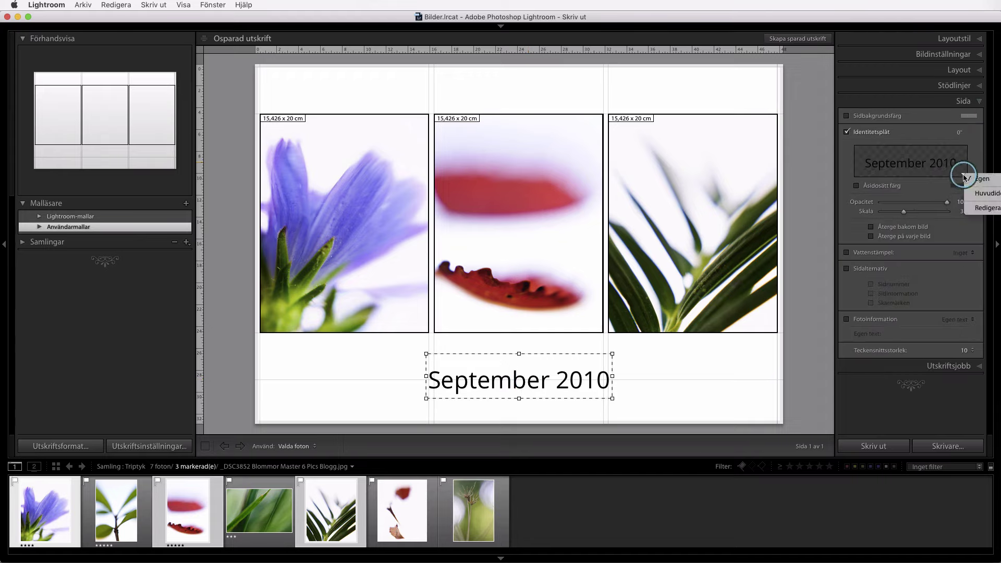
pyautogui.click(977, 209)
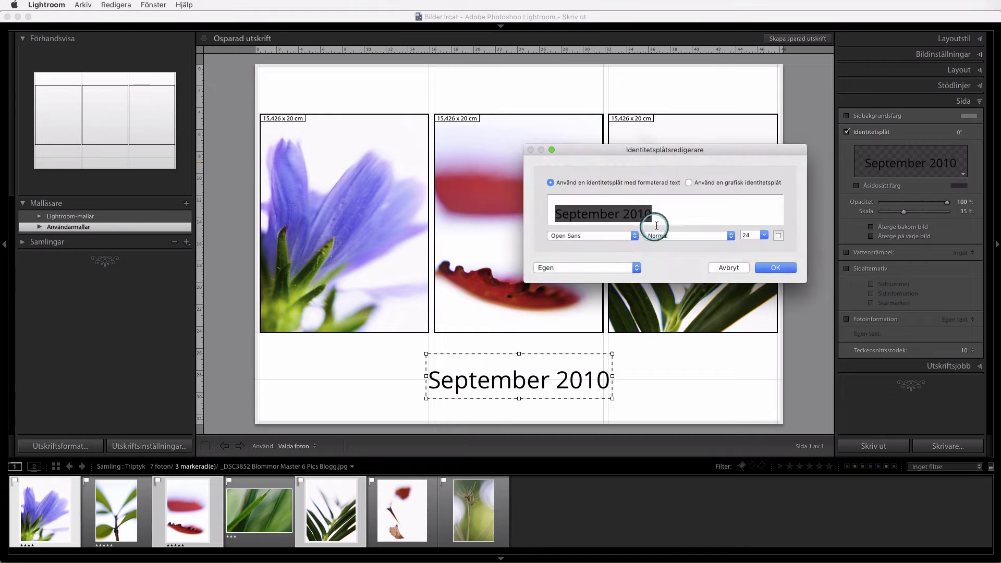
pyautogui.click(779, 235)
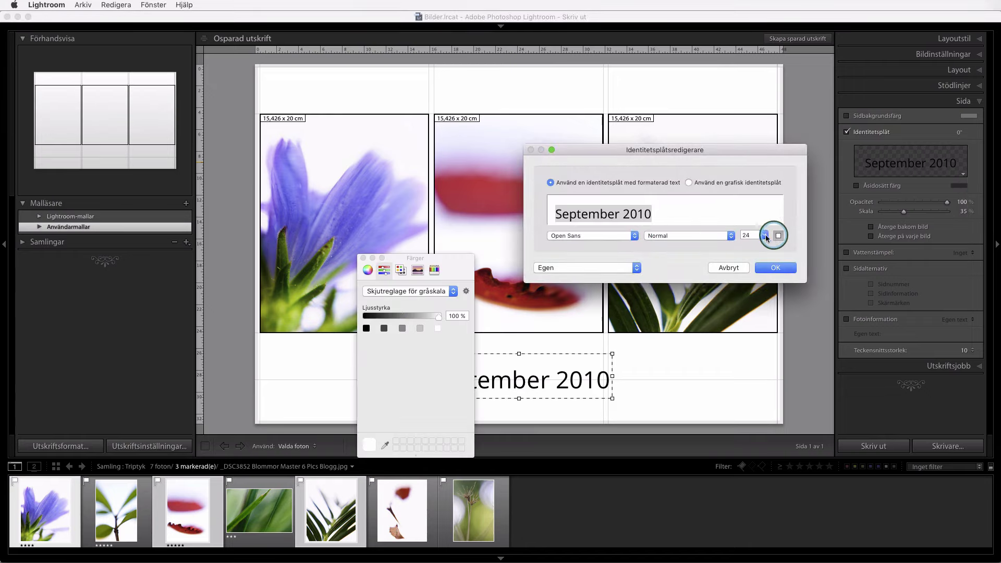
pyautogui.click(385, 329)
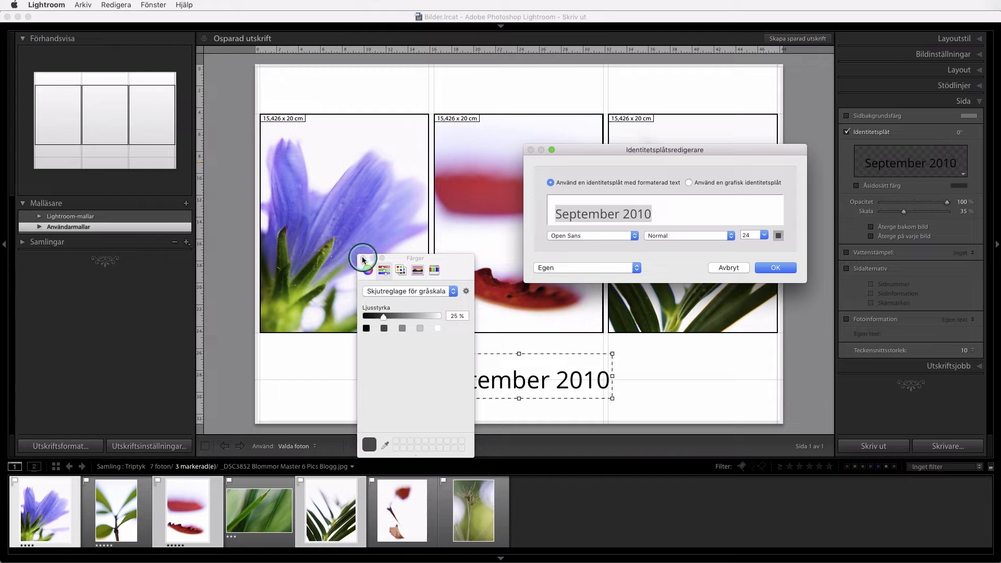
pyautogui.click(363, 259)
pyautogui.click(786, 269)
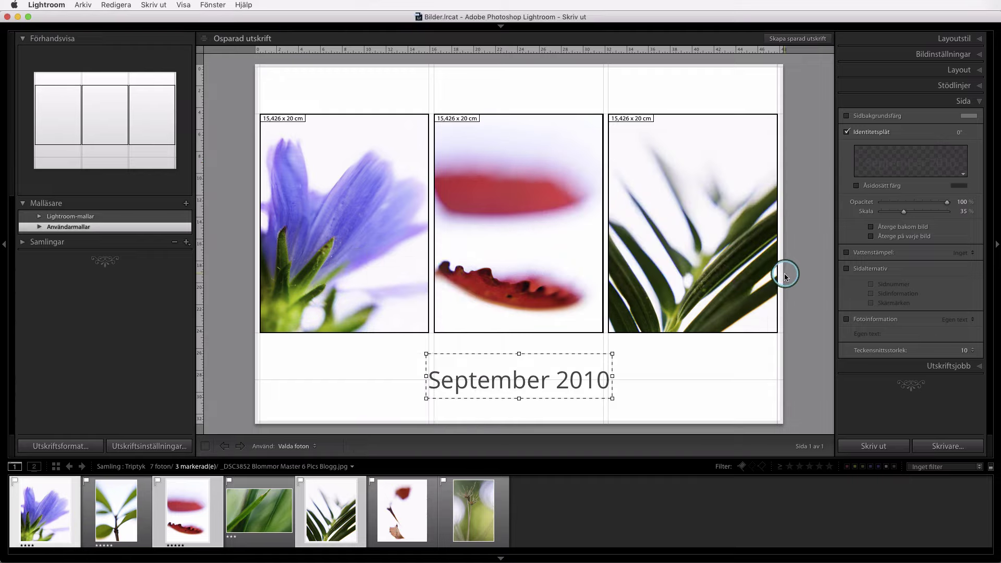
pyautogui.moveTo(536, 380); pyautogui.dragTo(532, 376)
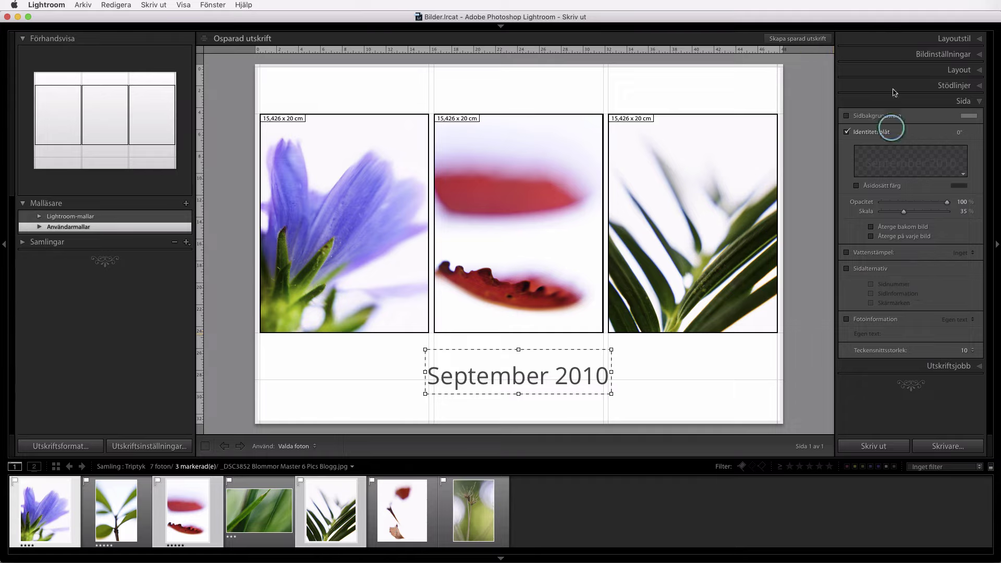
# - Hide the rulers and guides to show the clean page
pyautogui.click(939, 85)
pyautogui.click(858, 104)
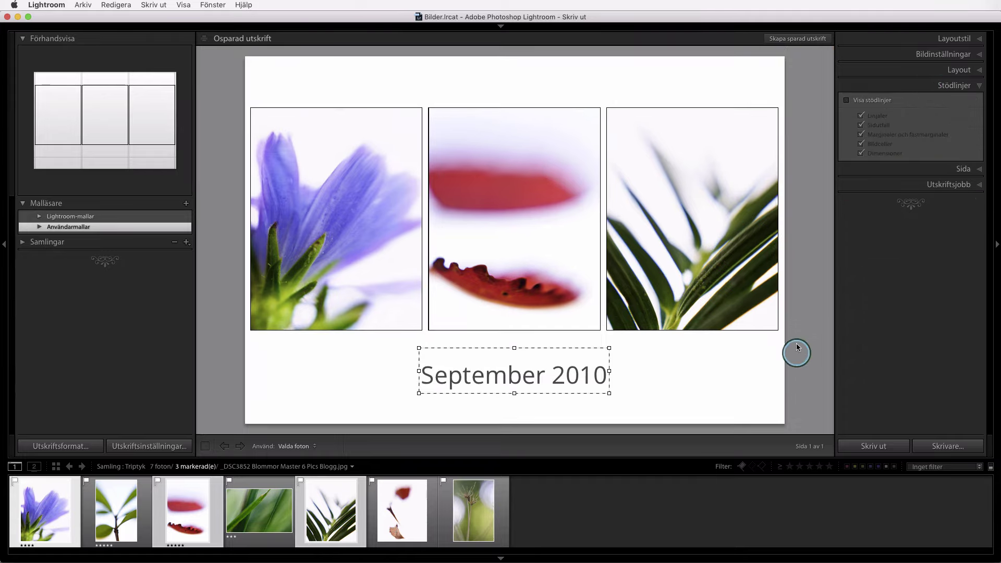
pyautogui.click(812, 352)
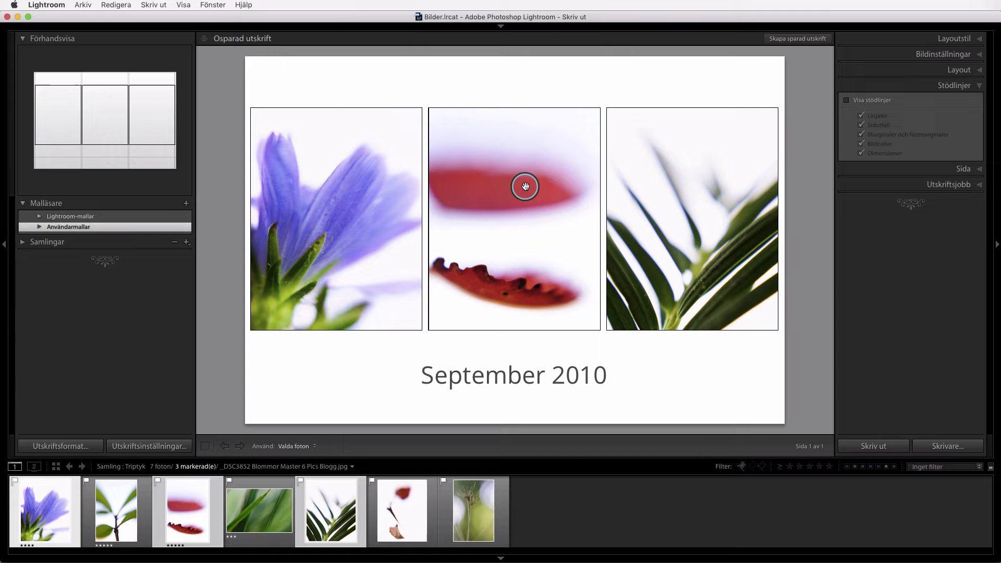
# - Replace the red petals and palm leaves photos with the green plant and dried seed head
pyautogui.keyDown('super'); pyautogui.click(182, 514); pyautogui.keyUp('super')
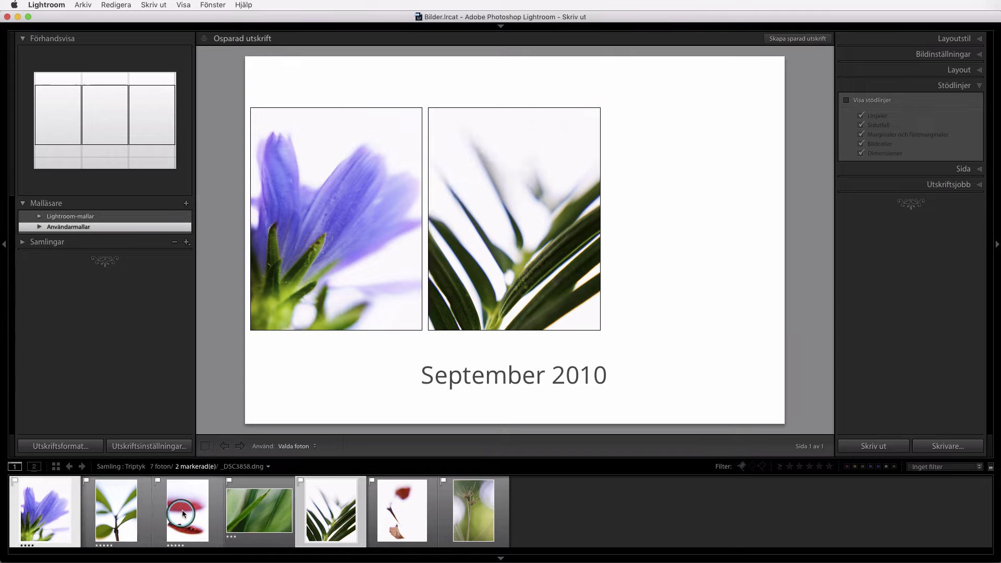
pyautogui.keyDown('super'); pyautogui.click(112, 515); pyautogui.keyUp('super')
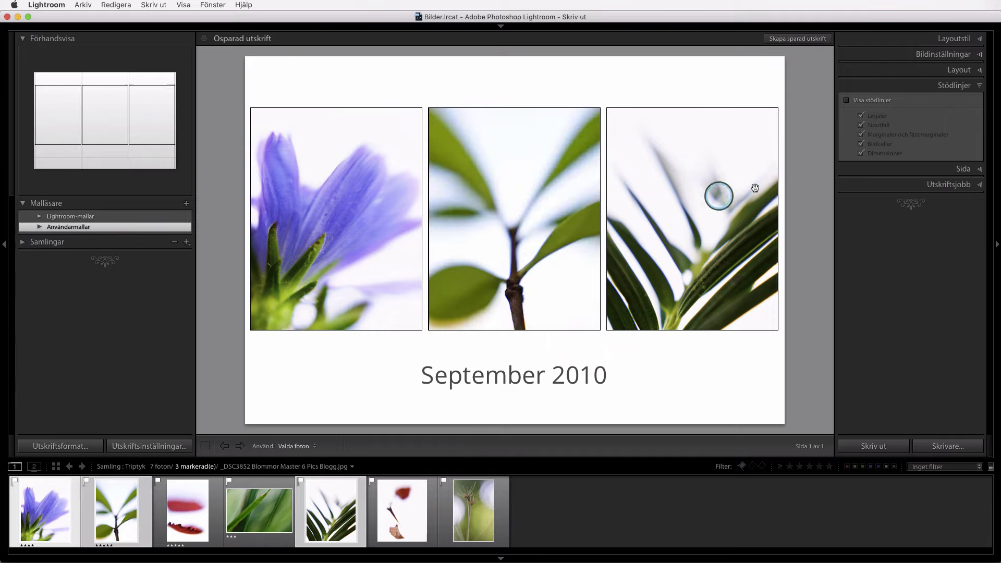
pyautogui.keyDown('super'); pyautogui.click(332, 515); pyautogui.keyUp('super')
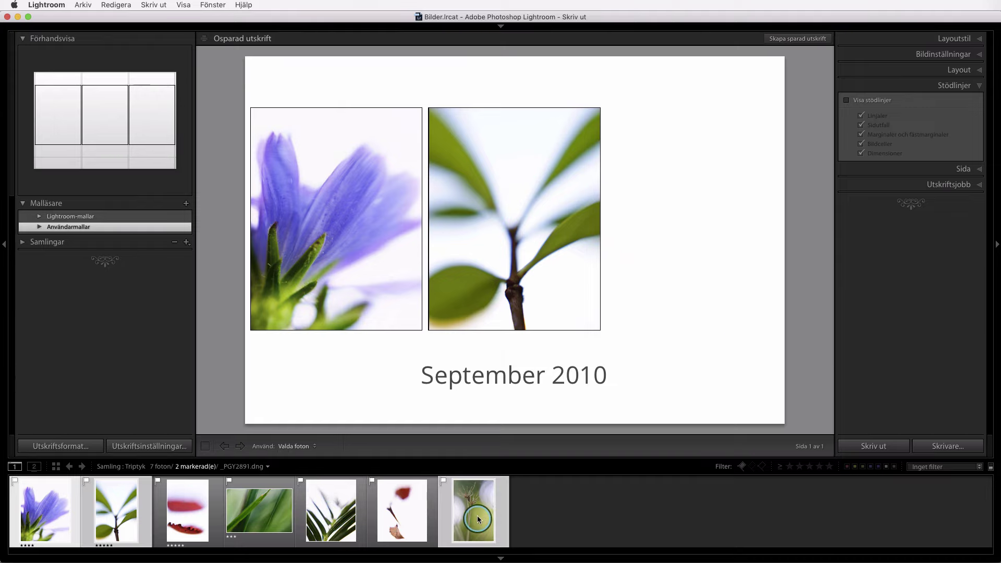
pyautogui.keyDown('super'); pyautogui.click(474, 514); pyautogui.keyUp('super')
pyautogui.click(700, 219)
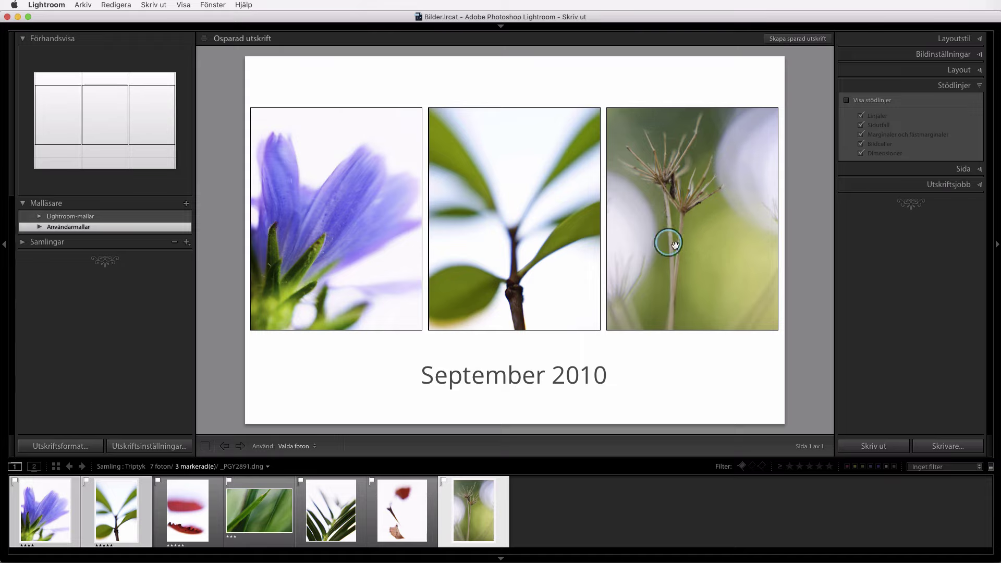
# - Reframe the middle photo and the blue flower within their cells
pyautogui.moveTo(510, 245); pyautogui.dragTo(513, 219)
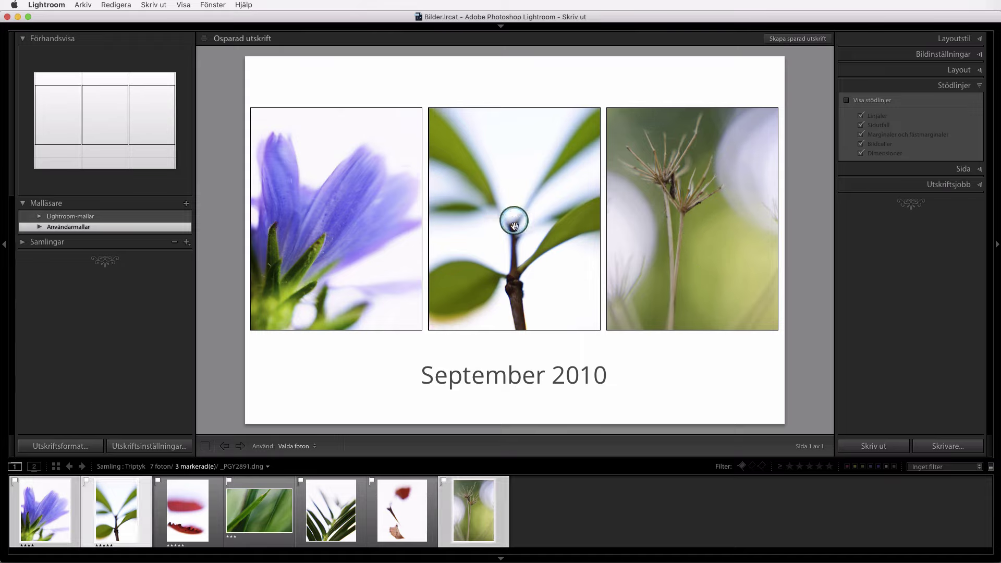
pyautogui.moveTo(324, 240); pyautogui.dragTo(330, 224)
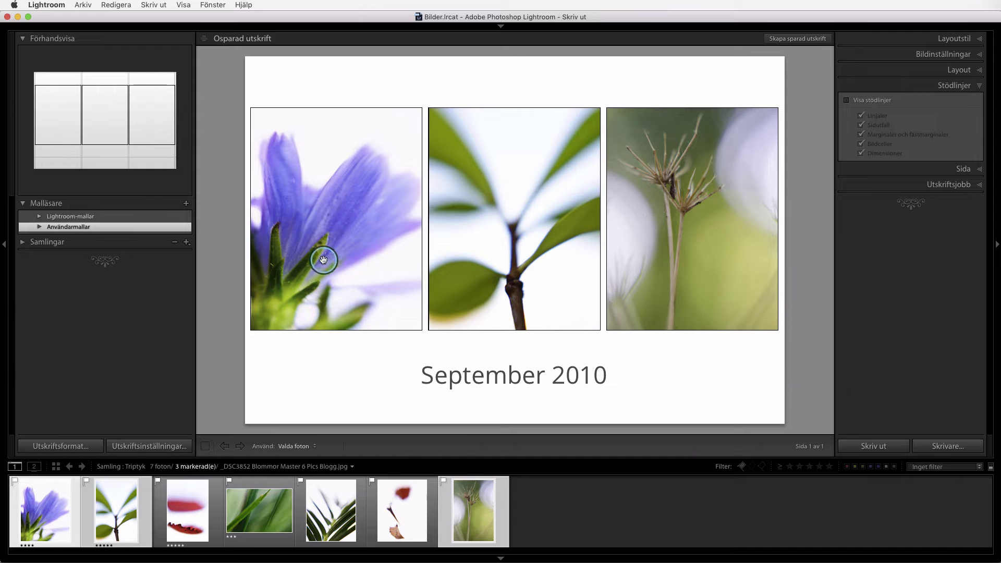
pyautogui.moveTo(322, 258); pyautogui.dragTo(317, 275)
pyautogui.moveTo(335, 204); pyautogui.dragTo(326, 215)
pyautogui.moveTo(326, 219); pyautogui.dragTo(44, 518)
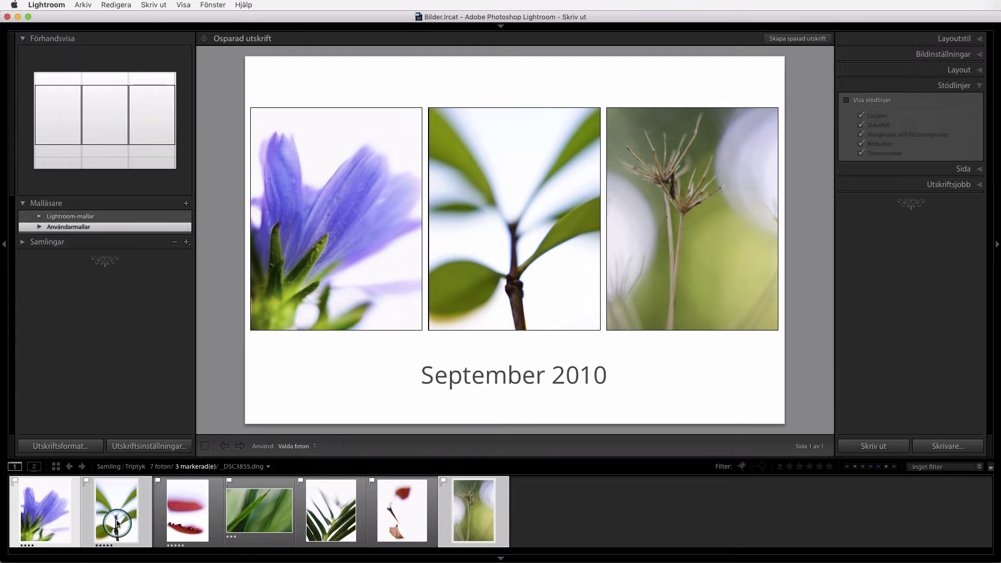
# - Reorder the filmstrip to green plant, blue flower, seed head and reselect all three photos
pyautogui.click(169, 504)
pyautogui.click(55, 513)
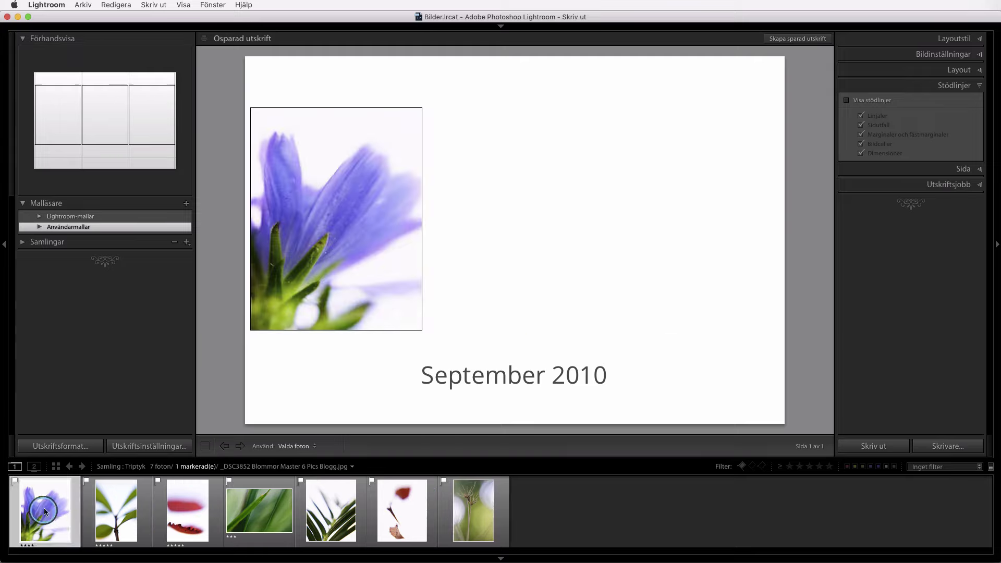
pyautogui.moveTo(37, 513); pyautogui.dragTo(146, 508)
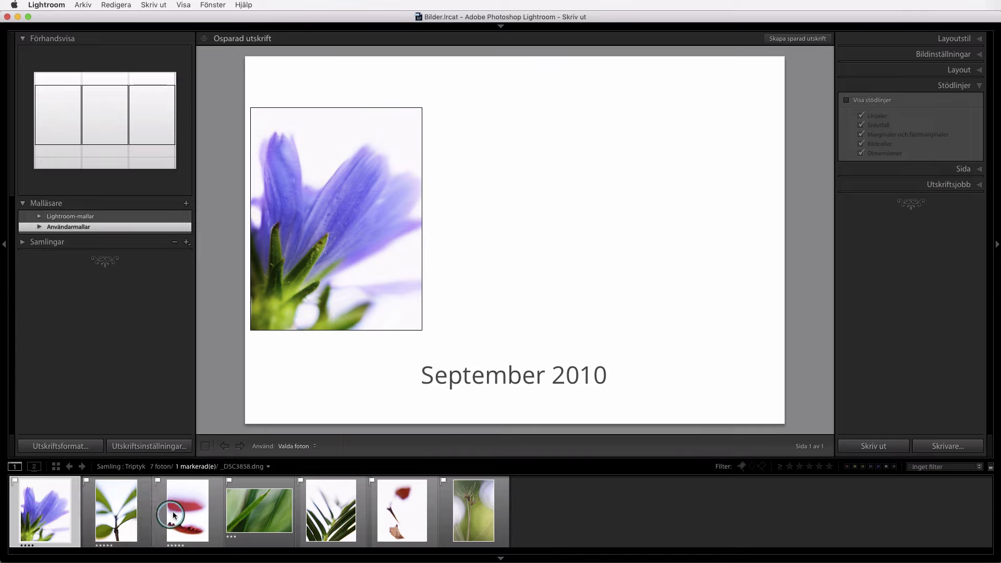
pyautogui.keyDown('super'); pyautogui.click(41, 517); pyautogui.keyUp('super')
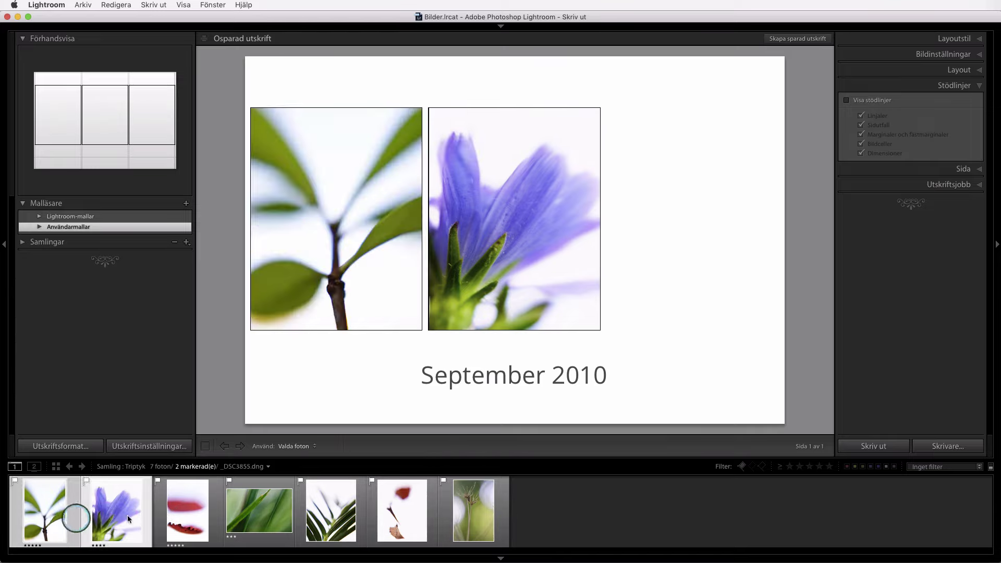
pyautogui.keyDown('super'); pyautogui.click(474, 512); pyautogui.keyUp('super')
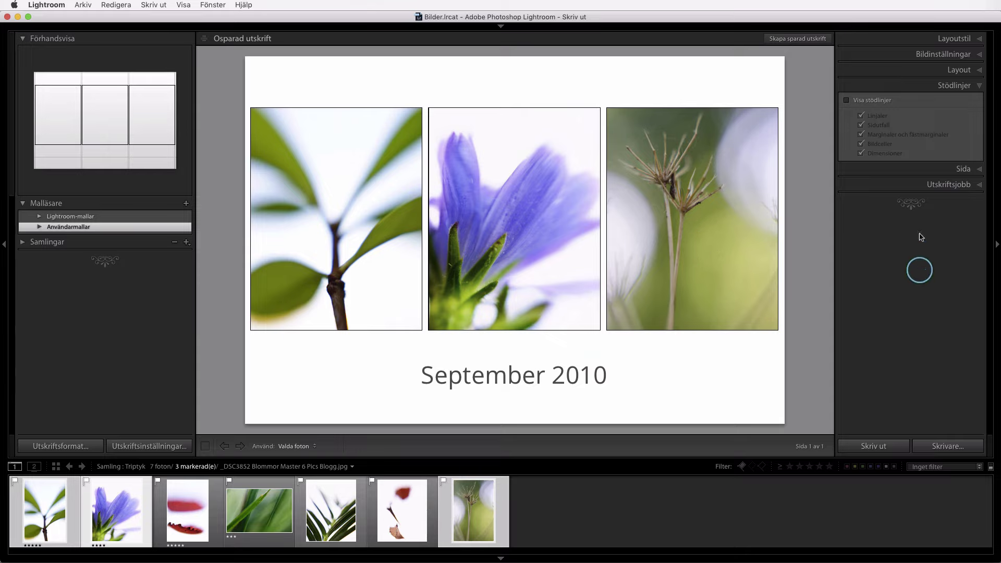
pyautogui.click(931, 88)
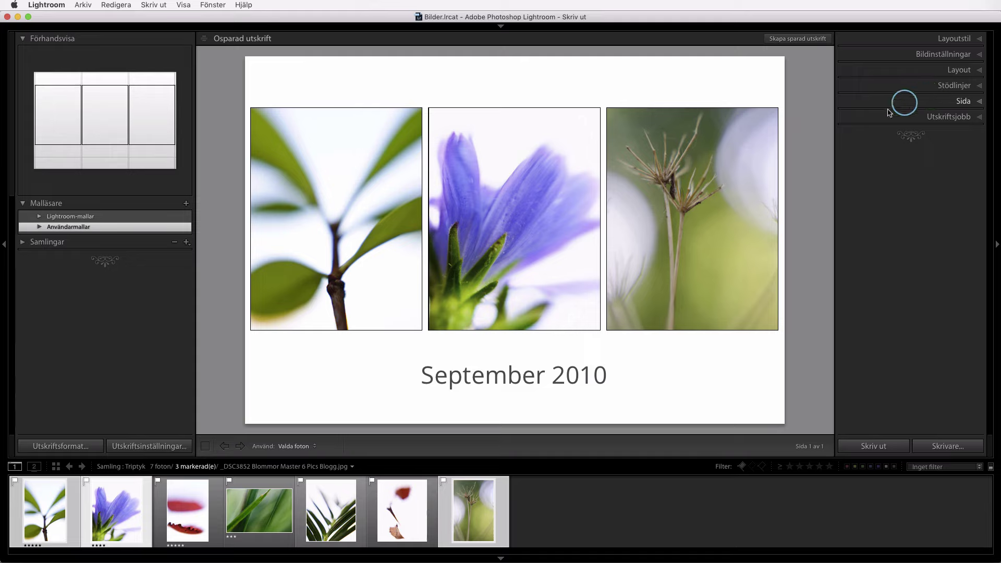
# - Expand the Utskriftsjobb panel and keep the currently checked printer colour profile
pyautogui.click(940, 119)
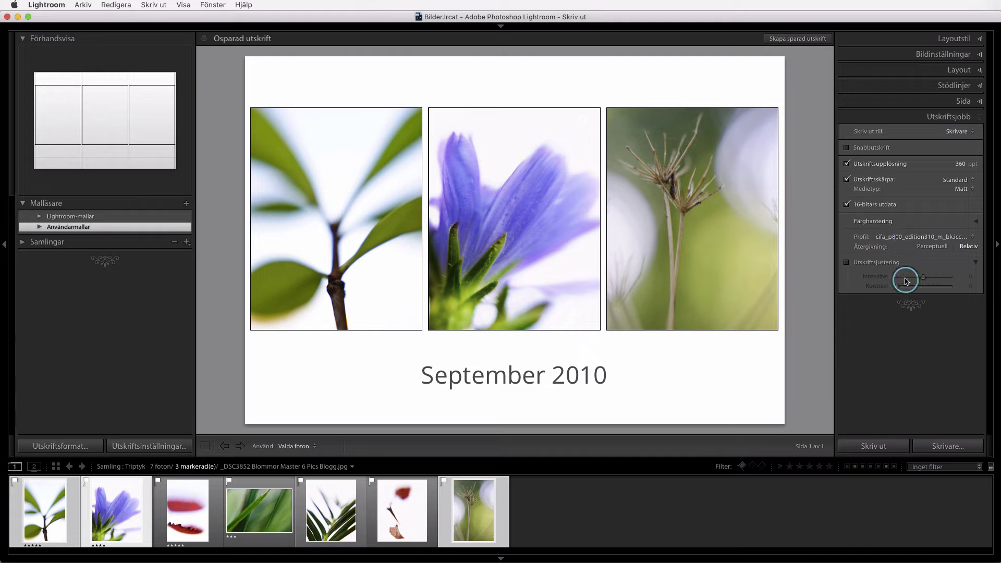
pyautogui.click(917, 241)
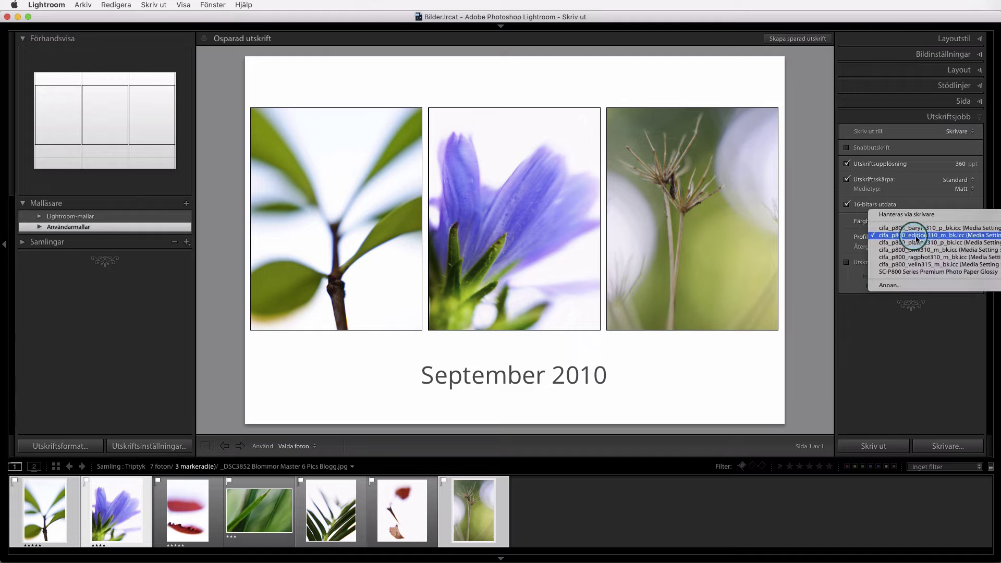
pyautogui.click(907, 236)
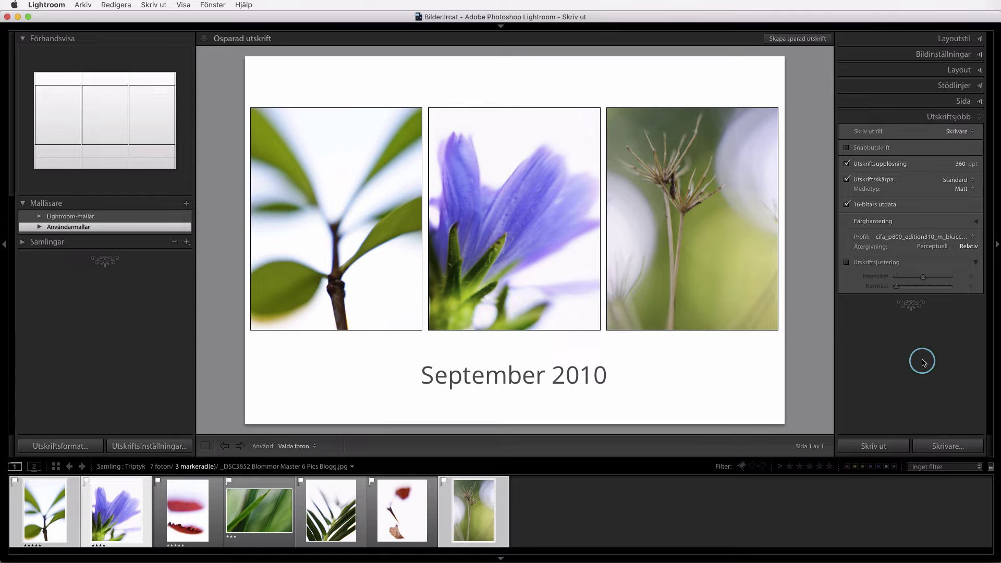
# - Print to a JPEG file at 360 ppi with JPEG quality 100
pyautogui.click(956, 131)
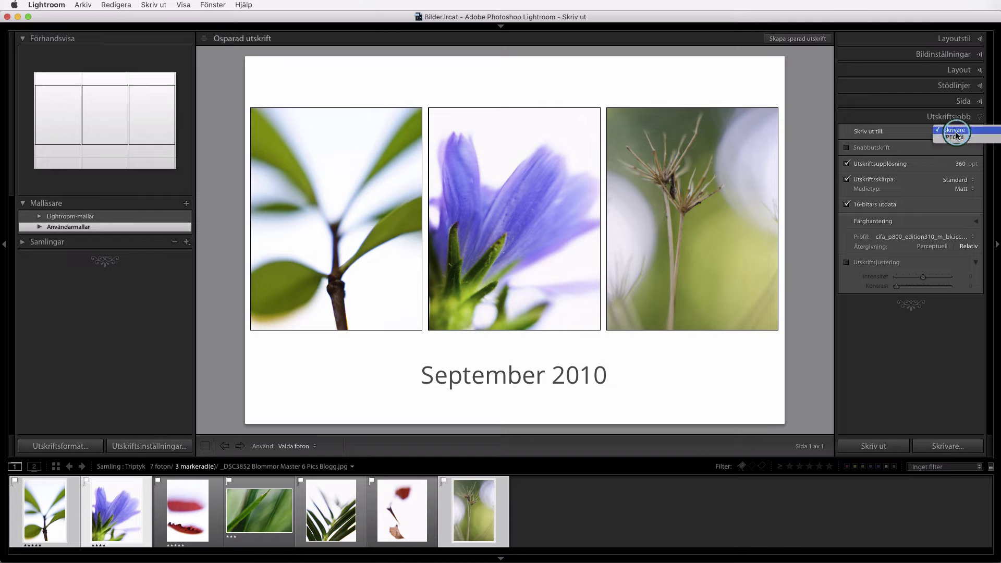
pyautogui.click(952, 138)
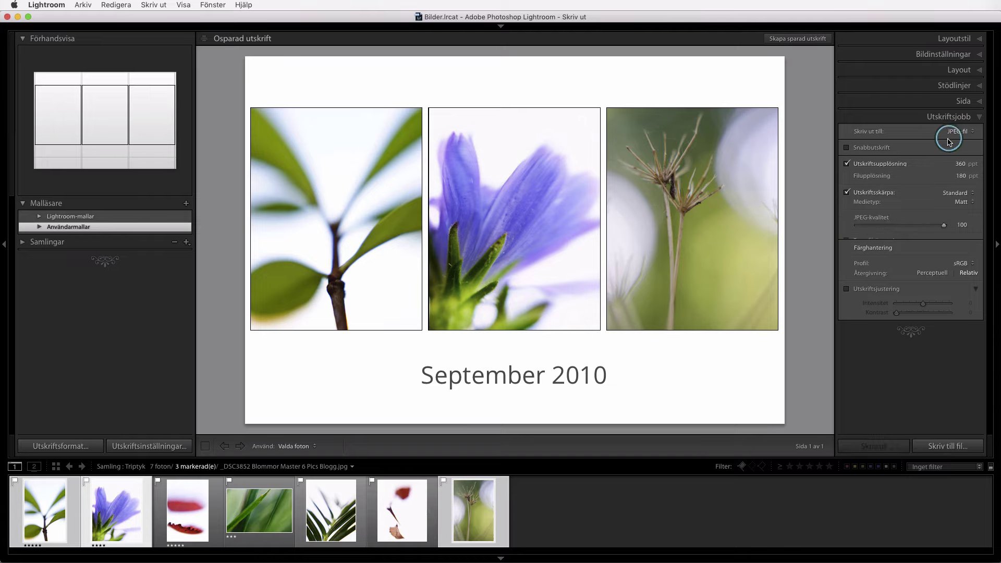
pyautogui.click(961, 165)
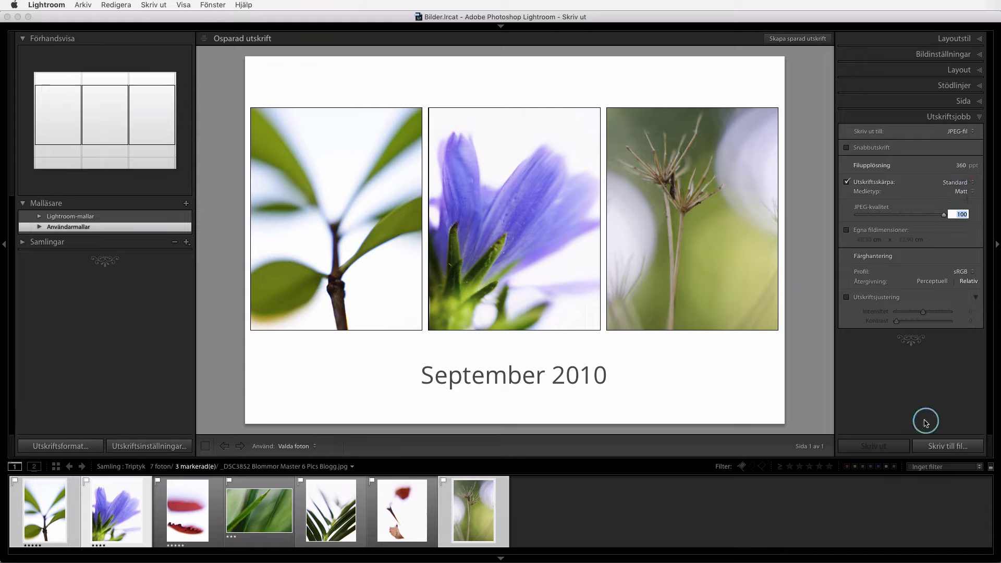
pyautogui.click(933, 389)
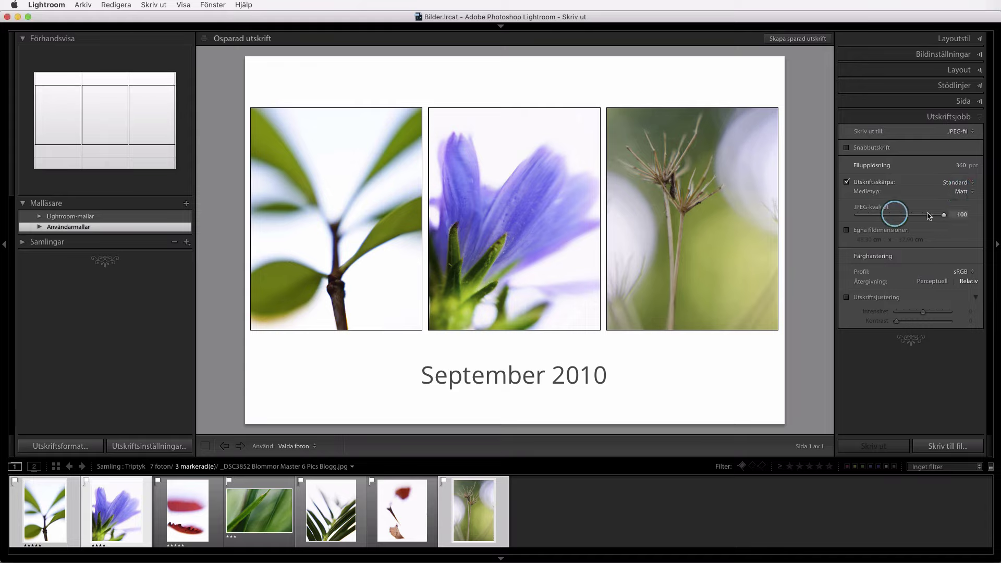